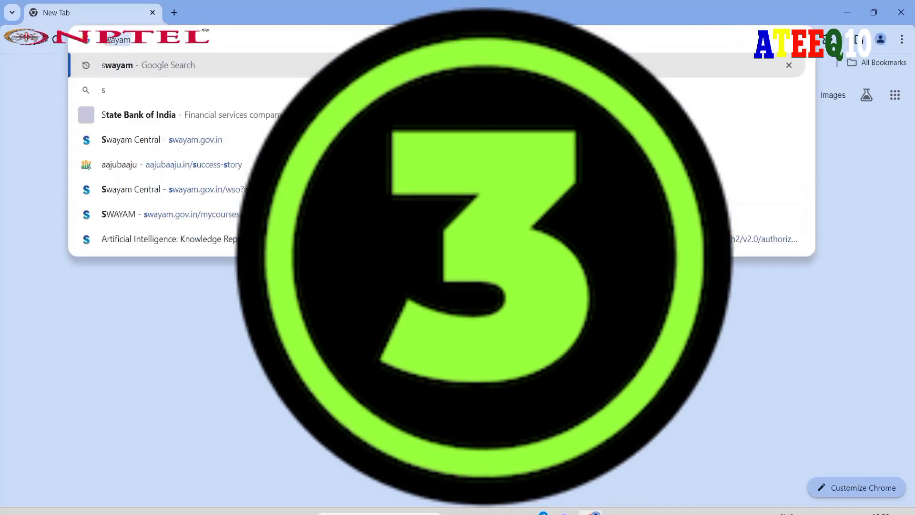
- Search Google for 'swayam' and enlarge the results to reach the Swayam Central listing
{"action": "key", "text": "Return"}
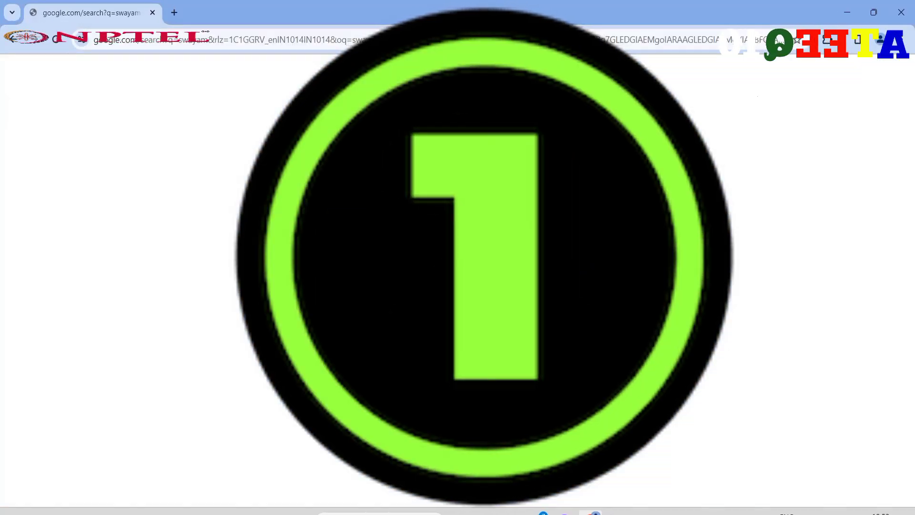
{"action": "key", "text": "ctrl+plus"}
{"action": "key", "text": "ctrl+plus"}
{"action": "key", "text": "ctrl+plus"}
{"action": "key", "text": "ctrl+plus"}
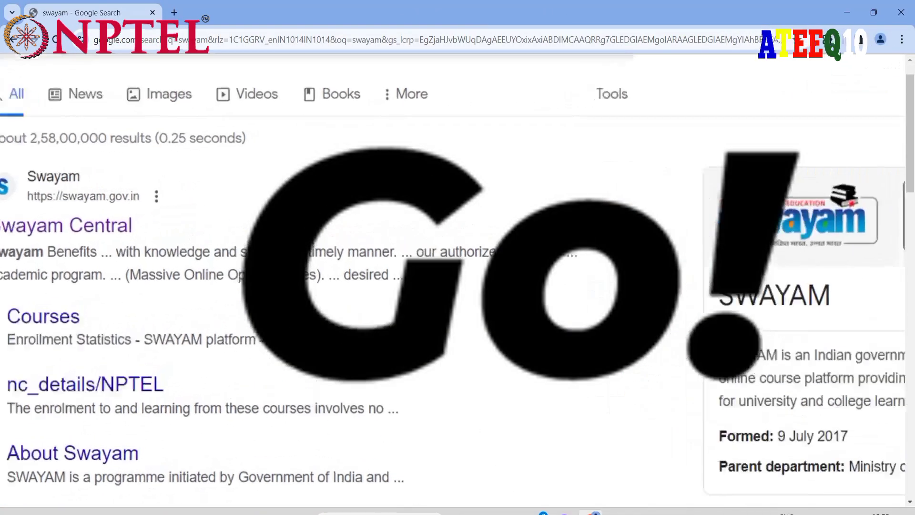
{"action": "key", "text": "ctrl+plus"}
{"action": "key", "text": "ctrl+plus"}
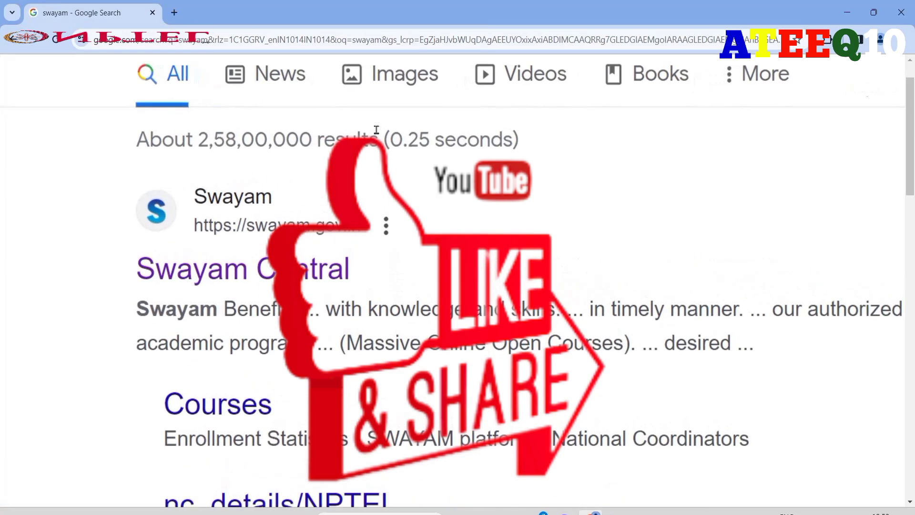
{"action": "scroll", "coordinate": [286, 166], "scroll_direction": "down", "scroll_amount": 2}
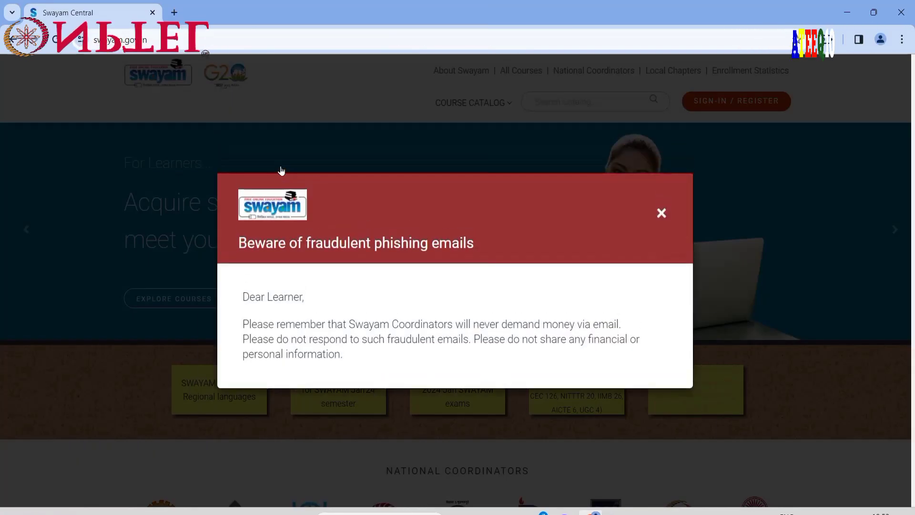
- Enlarge the Swayam Central page, read the phishing-email warning, and close it
{"action": "key", "text": "ctrl+plus"}
{"action": "key", "text": "ctrl+plus"}
{"action": "key", "text": "ctrl+plus"}
{"action": "key", "text": "ctrl+plus"}
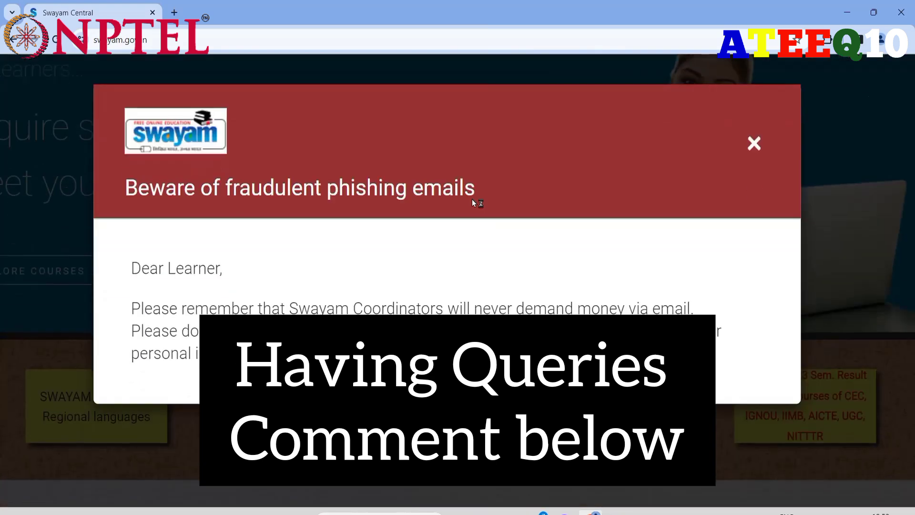
{"action": "key", "text": "ctrl+plus"}
{"action": "key", "text": "ctrl+plus"}
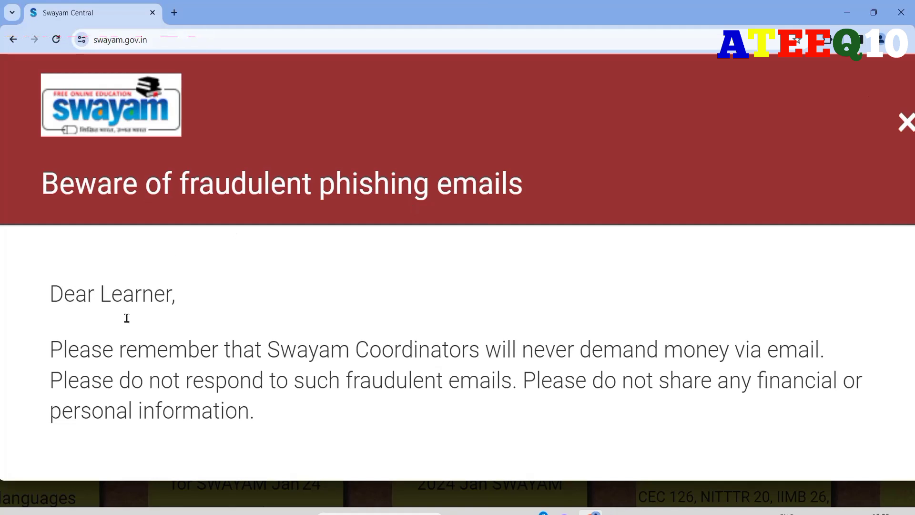
{"action": "scroll", "coordinate": [300, 390], "scroll_direction": "down", "scroll_amount": 3}
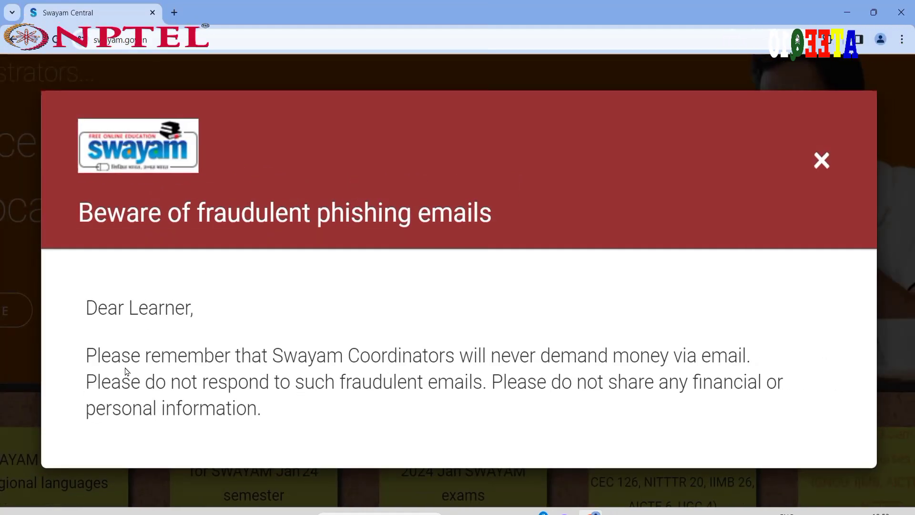
{"action": "left_click_drag", "start_coordinate": [87, 355], "coordinate": [257, 408]}
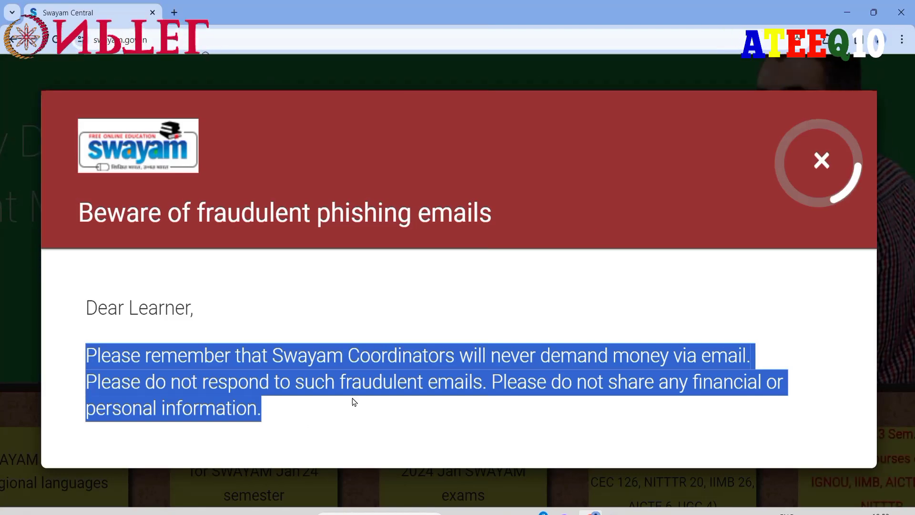
{"action": "left_click", "coordinate": [827, 156]}
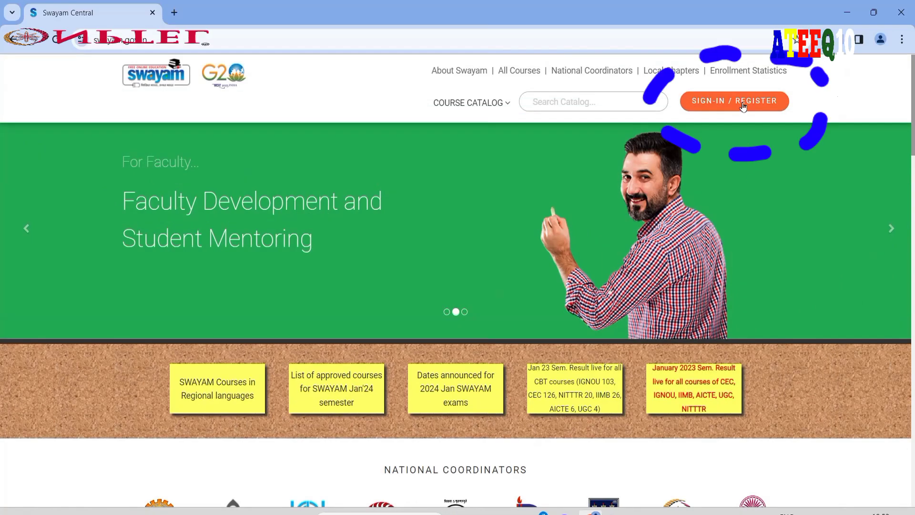
- Sign in to SWAYAM with the learner's username and password, declining Windows Hello
{"action": "left_click", "coordinate": [743, 105]}
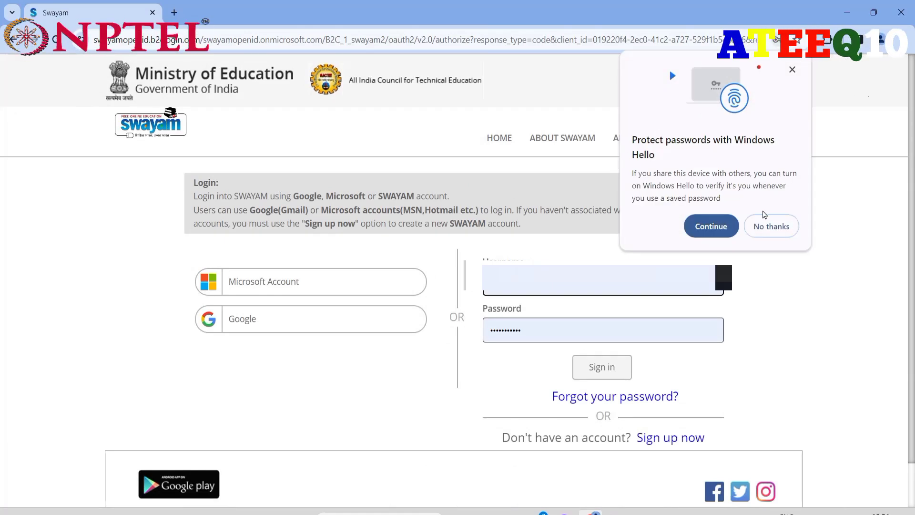
{"action": "left_click", "coordinate": [764, 232]}
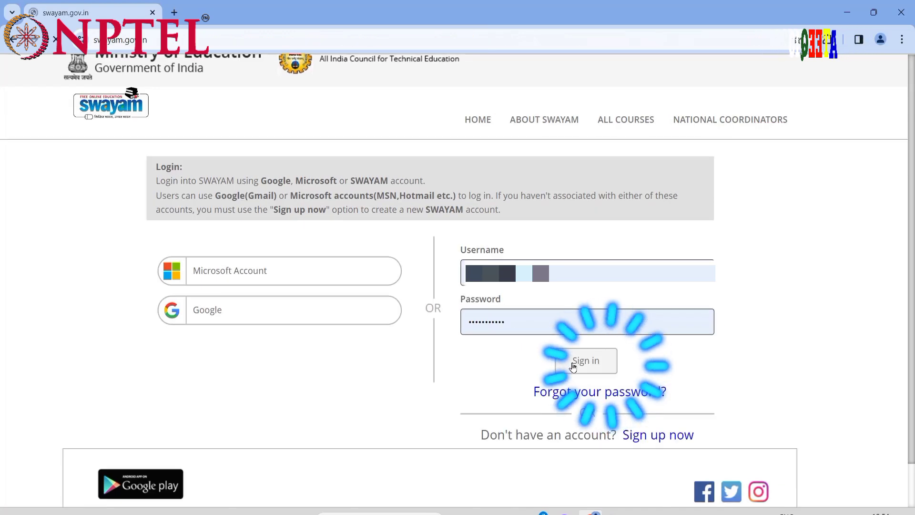
{"action": "left_click", "coordinate": [575, 367]}
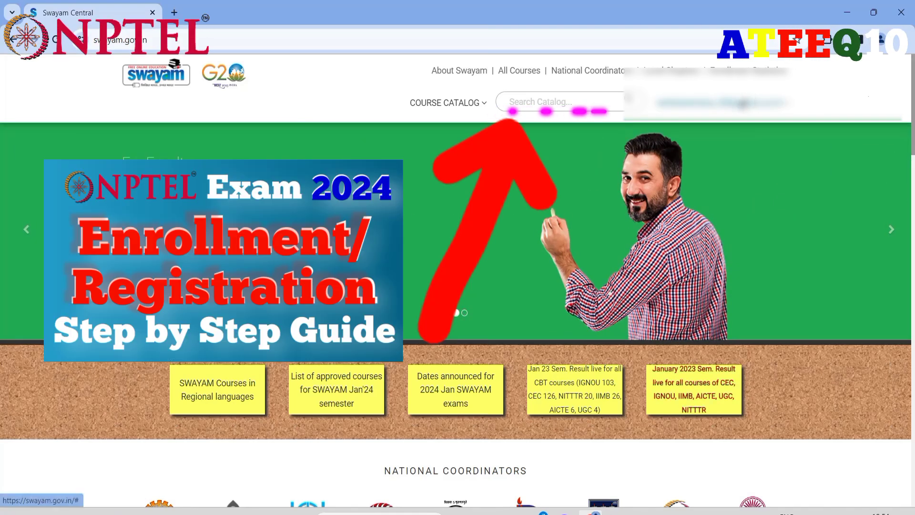
- Go to My Courses and bring the Artificial Intelligence: Knowledge Representation And Reasoning card into view
{"action": "left_click", "coordinate": [736, 102]}
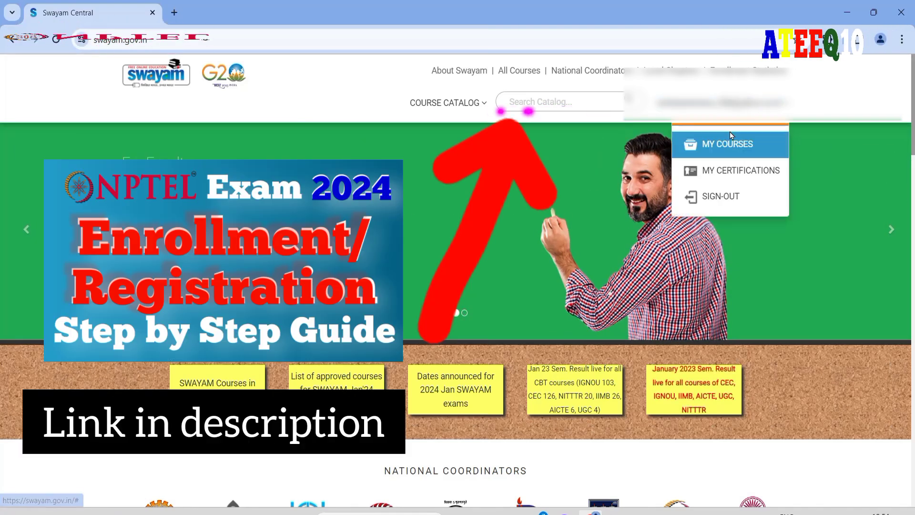
{"action": "scroll", "coordinate": [730, 131], "scroll_direction": "up", "scroll_amount": 2}
{"action": "scroll", "coordinate": [730, 131], "scroll_direction": "down", "scroll_amount": 2}
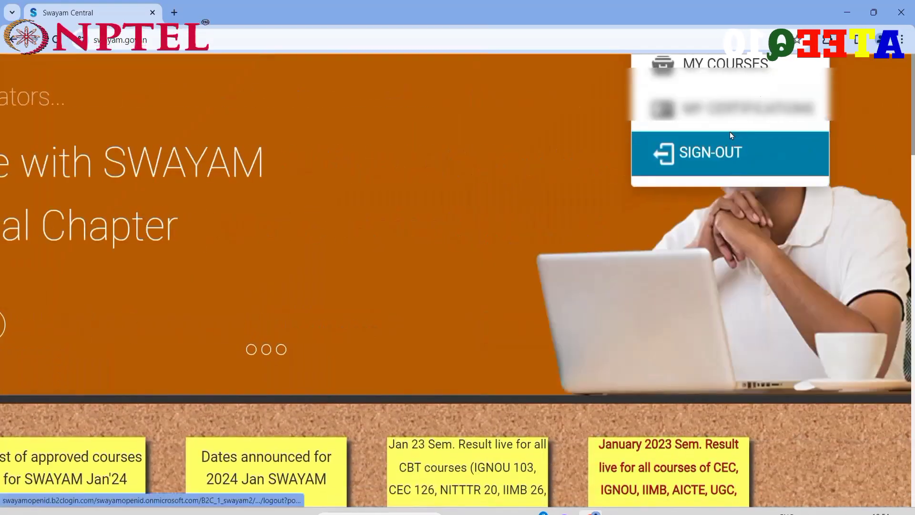
{"action": "left_click", "coordinate": [730, 86]}
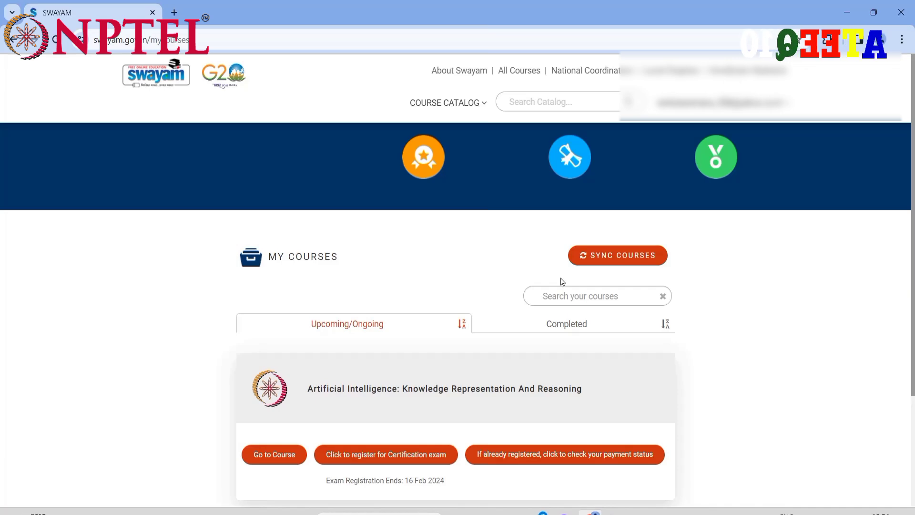
{"action": "scroll", "coordinate": [562, 281], "scroll_direction": "down", "scroll_amount": 3}
{"action": "key", "text": "ctrl+plus"}
{"action": "key", "text": "ctrl+plus"}
{"action": "key", "text": "ctrl+plus"}
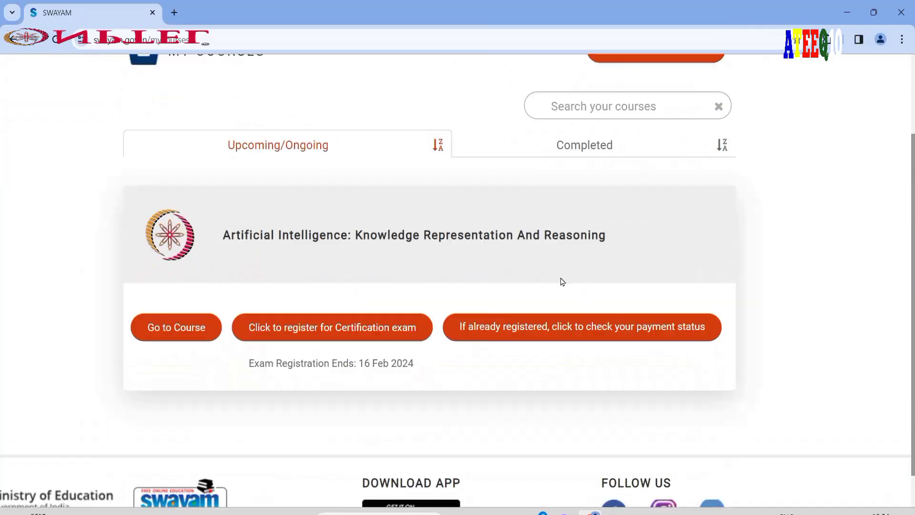
{"action": "scroll", "coordinate": [563, 281], "scroll_direction": "down", "scroll_amount": 2}
{"action": "key", "text": "ctrl+plus"}
{"action": "key", "text": "ctrl+plus"}
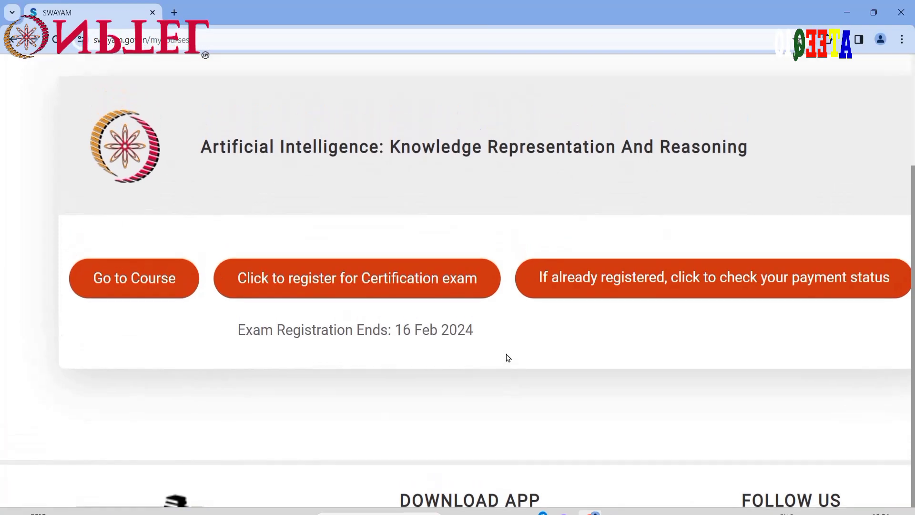
{"action": "key", "text": "ctrl+minus"}
{"action": "key", "text": "ctrl+minus"}
{"action": "key", "text": "ctrl+minus"}
{"action": "scroll", "coordinate": [507, 358], "scroll_direction": "down", "scroll_amount": 1}
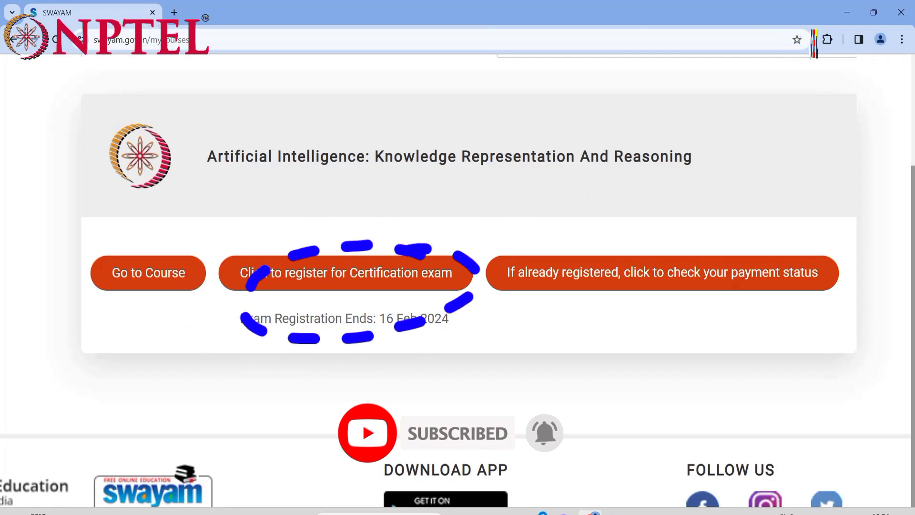
- Open the certification exam registration portal and list the available exam semesters
{"action": "left_click", "coordinate": [320, 277]}
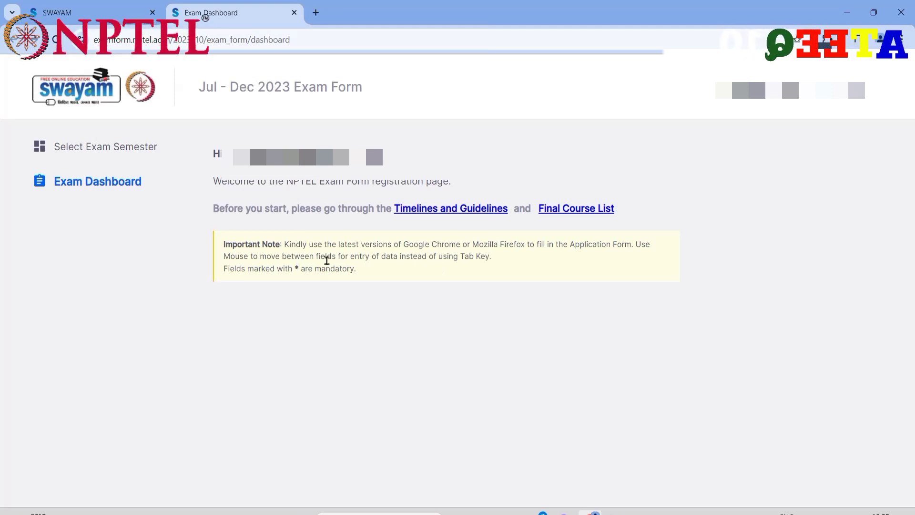
{"action": "left_click", "coordinate": [131, 147]}
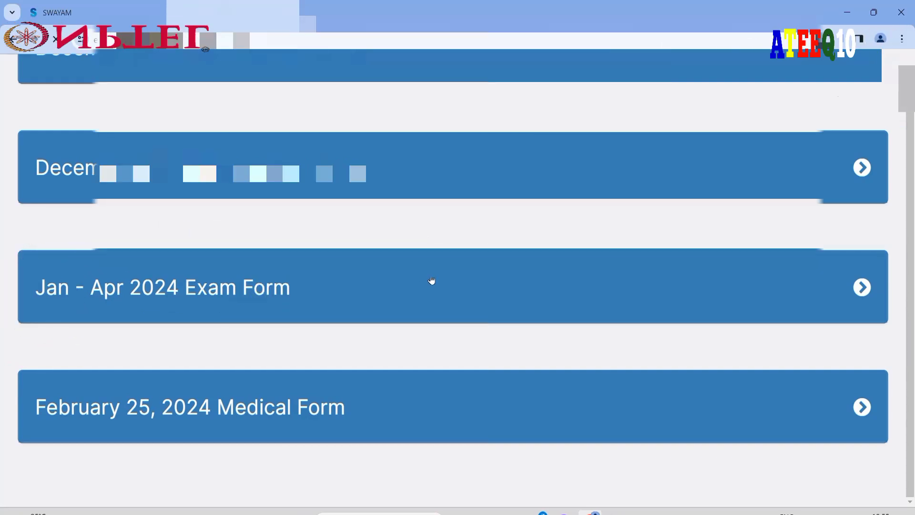
- Open the Jan - Apr 2024 Exam Form dashboard and its Timelines and Guidelines document
{"action": "left_click", "coordinate": [432, 281]}
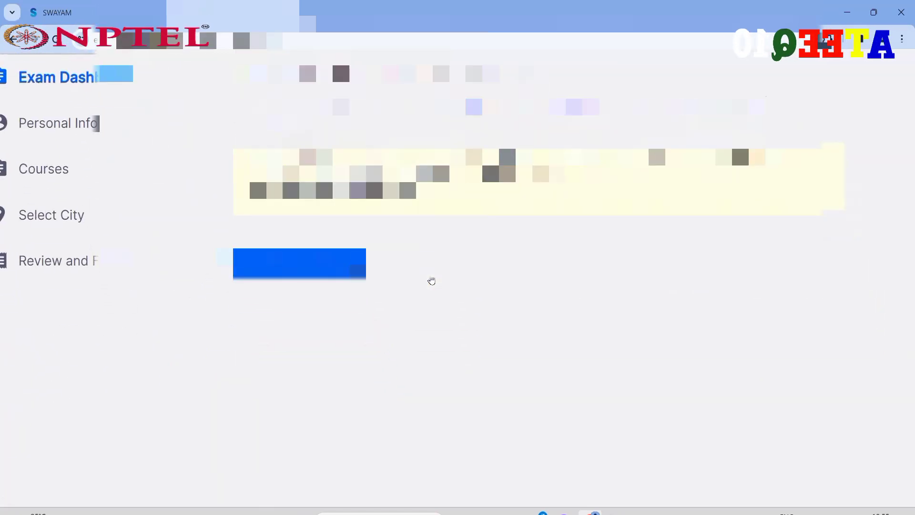
{"action": "scroll", "coordinate": [431, 280], "scroll_direction": "up", "scroll_amount": 1}
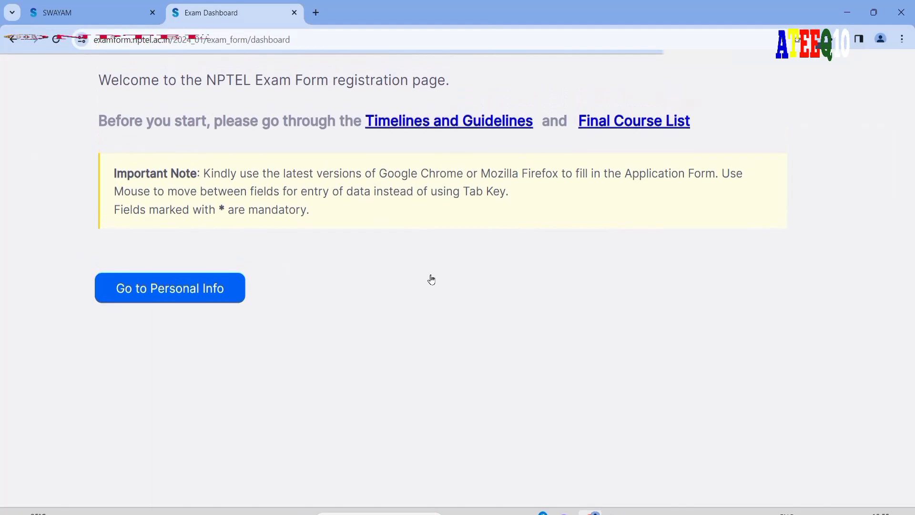
{"action": "scroll", "coordinate": [431, 280], "scroll_direction": "up", "scroll_amount": 3}
{"action": "scroll", "coordinate": [431, 279], "scroll_direction": "down", "scroll_amount": 3}
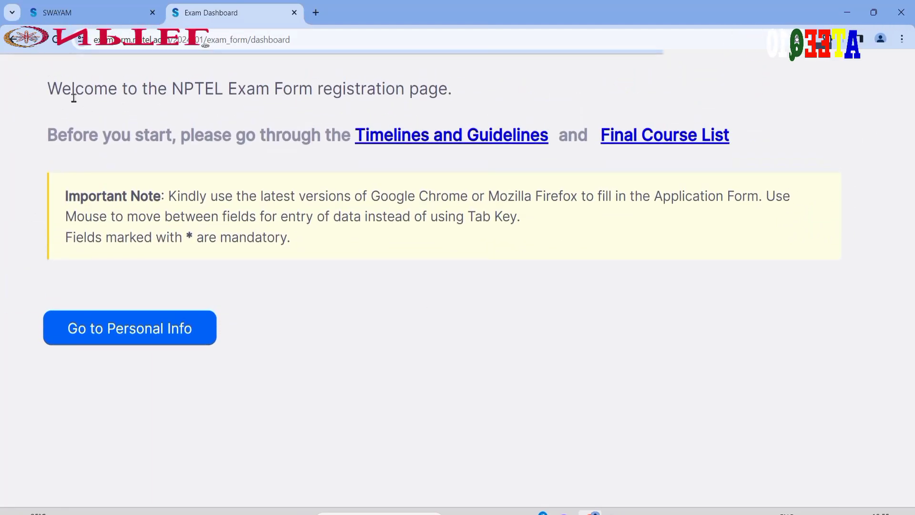
{"action": "left_click_drag", "start_coordinate": [74, 97], "coordinate": [452, 105]}
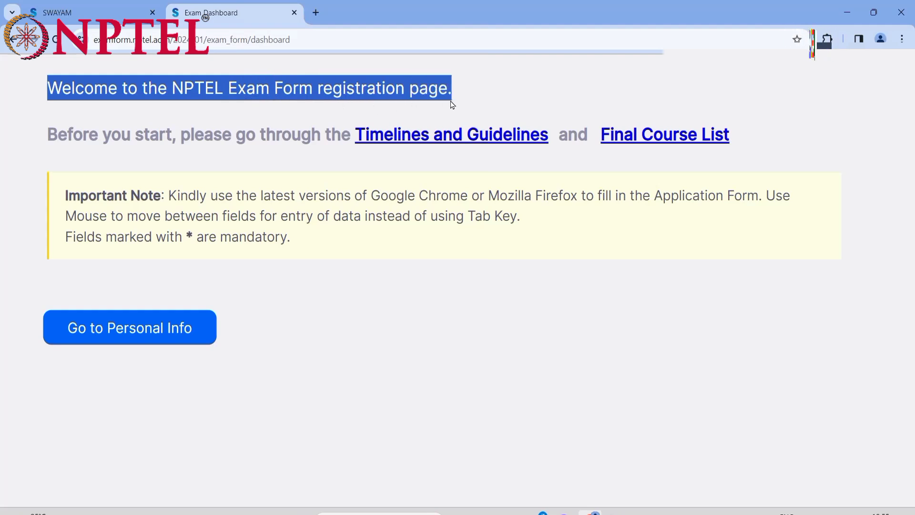
{"action": "left_click", "coordinate": [508, 109]}
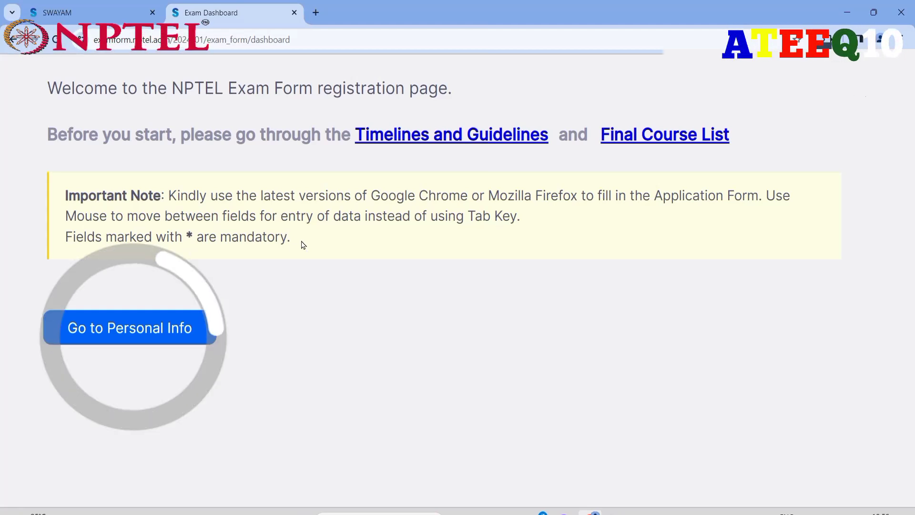
{"action": "left_click", "coordinate": [460, 144]}
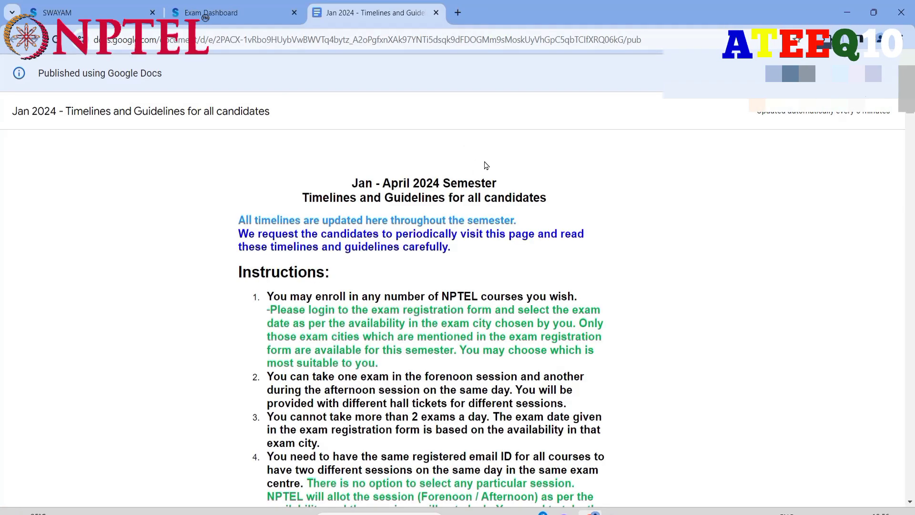
{"action": "scroll", "coordinate": [443, 189], "scroll_direction": "down", "scroll_amount": 4}
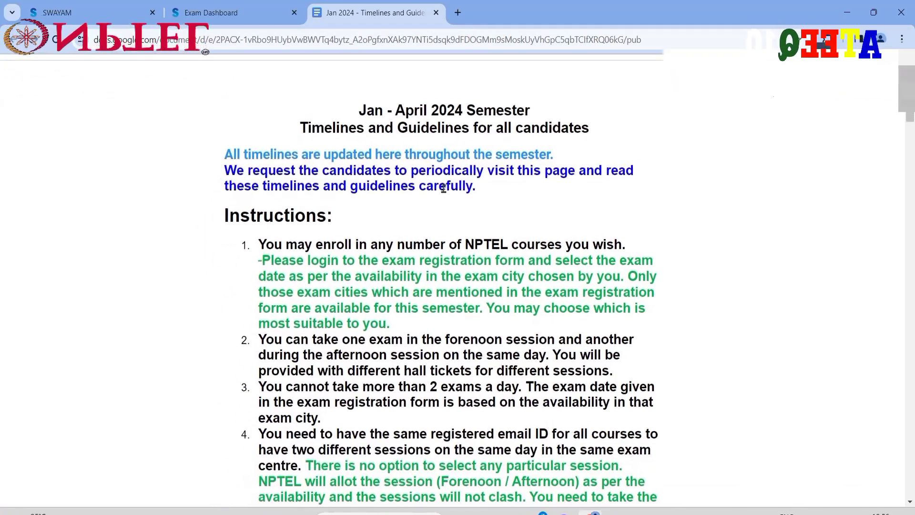
{"action": "scroll", "coordinate": [443, 188], "scroll_direction": "down", "scroll_amount": 8}
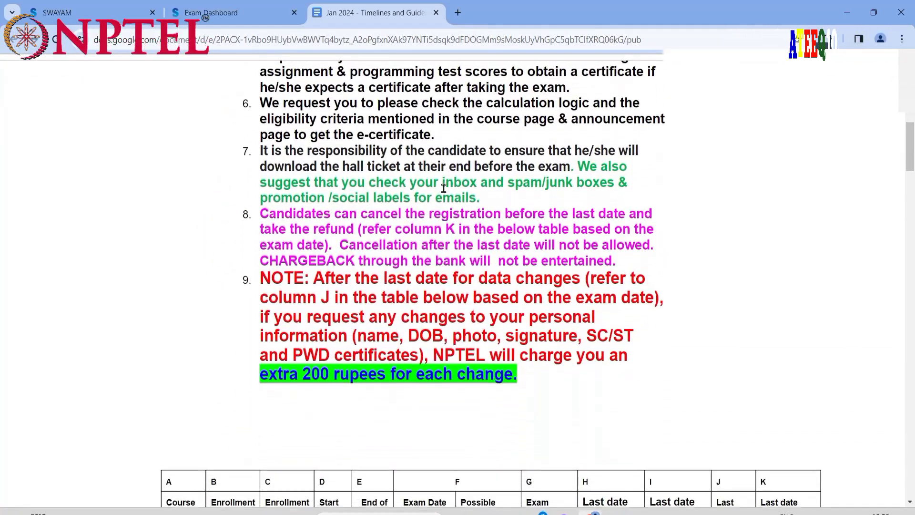
{"action": "scroll", "coordinate": [443, 188], "scroll_direction": "up", "scroll_amount": 3}
{"action": "scroll", "coordinate": [443, 188], "scroll_direction": "up", "scroll_amount": 10}
{"action": "scroll", "coordinate": [443, 188], "scroll_direction": "right", "scroll_amount": 3}
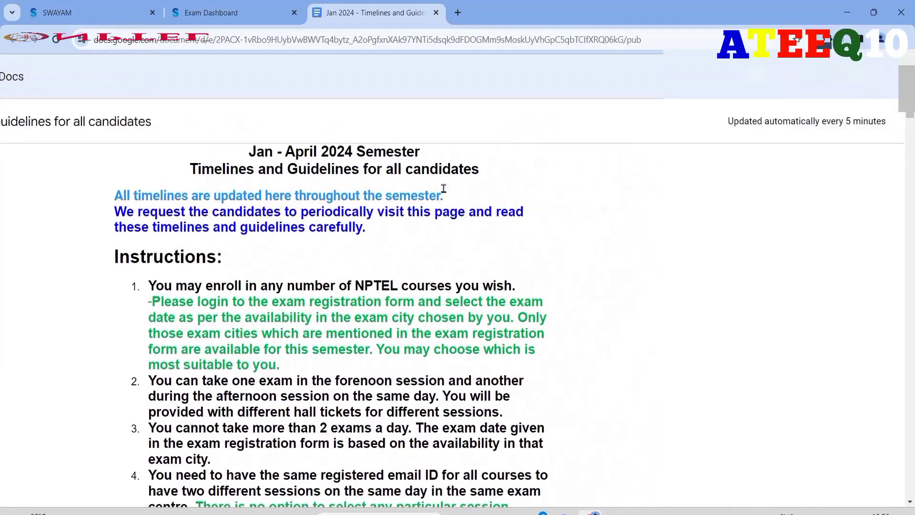
{"action": "scroll", "coordinate": [443, 188], "scroll_direction": "up", "scroll_amount": 2, "text": "ctrl"}
{"action": "scroll", "coordinate": [443, 188], "scroll_direction": "left", "scroll_amount": 4}
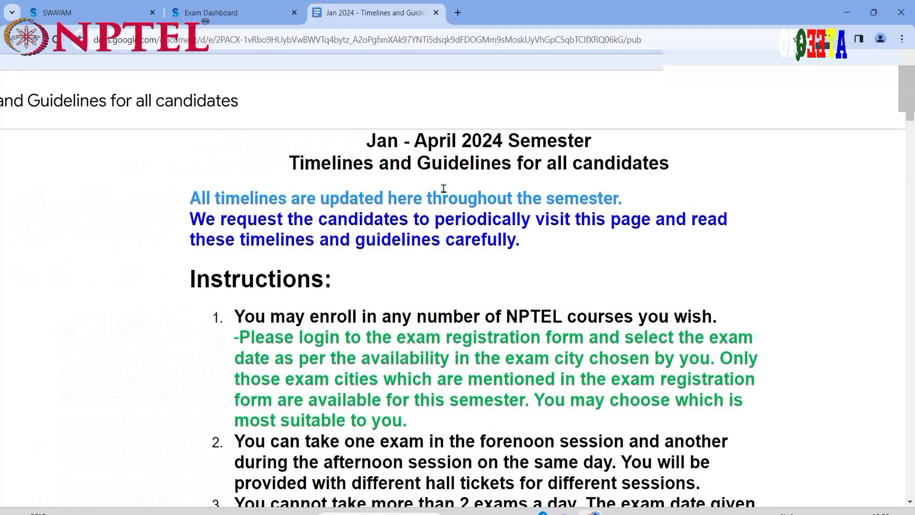
{"action": "scroll", "coordinate": [443, 188], "scroll_direction": "up", "scroll_amount": 1}
{"action": "scroll", "coordinate": [443, 188], "scroll_direction": "down", "scroll_amount": 1}
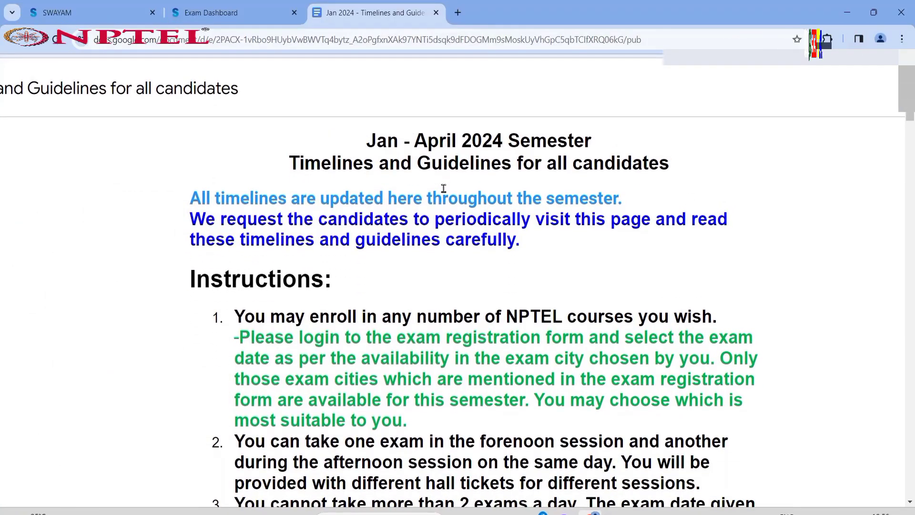
{"action": "scroll", "coordinate": [443, 188], "scroll_direction": "down", "scroll_amount": 15}
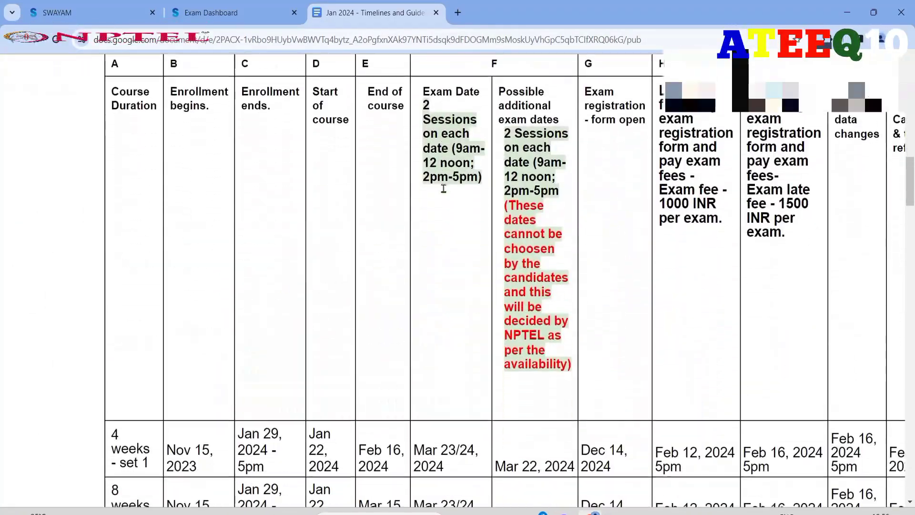
{"action": "scroll", "coordinate": [443, 188], "scroll_direction": "down", "scroll_amount": 20}
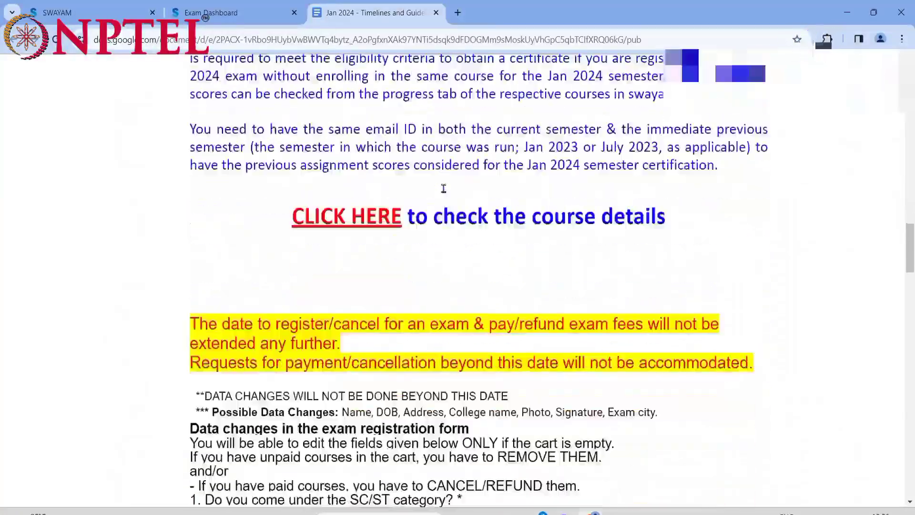
{"action": "scroll", "coordinate": [443, 188], "scroll_direction": "down", "scroll_amount": 15}
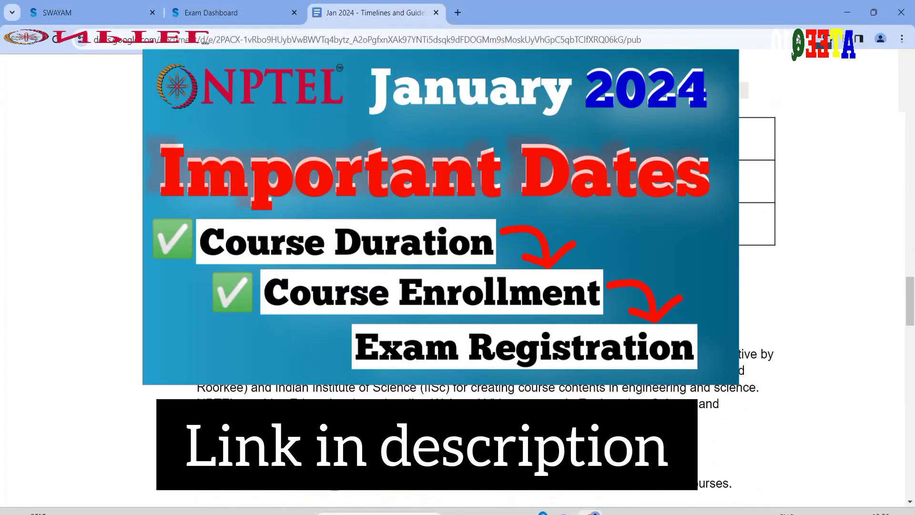
{"action": "scroll", "coordinate": [443, 188], "scroll_direction": "up", "scroll_amount": 3}
{"action": "scroll", "coordinate": [443, 189], "scroll_direction": "up", "scroll_amount": 5}
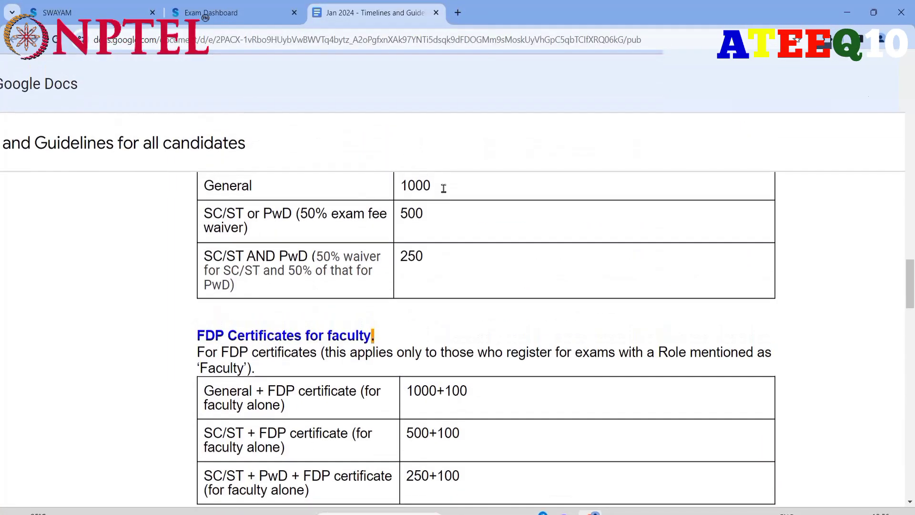
{"action": "scroll", "coordinate": [443, 188], "scroll_direction": "down", "scroll_amount": 5}
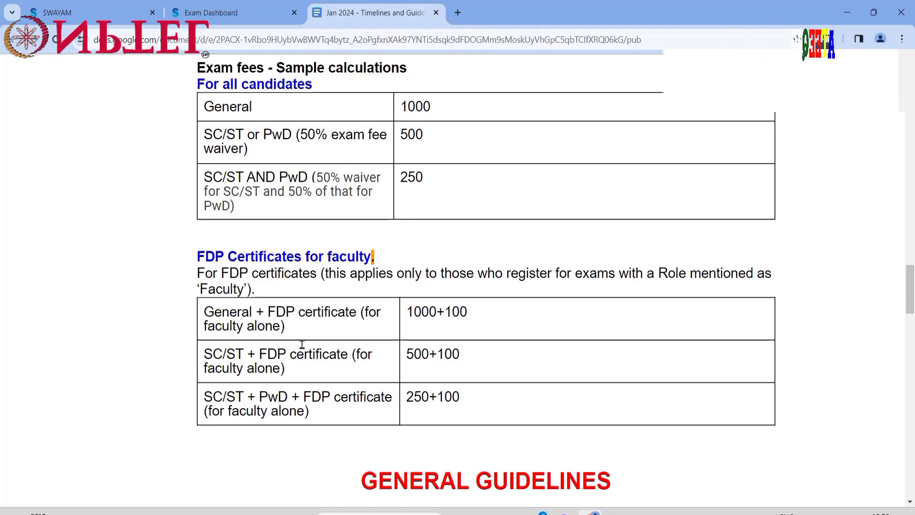
{"action": "scroll", "coordinate": [499, 344], "scroll_direction": "down", "scroll_amount": 7}
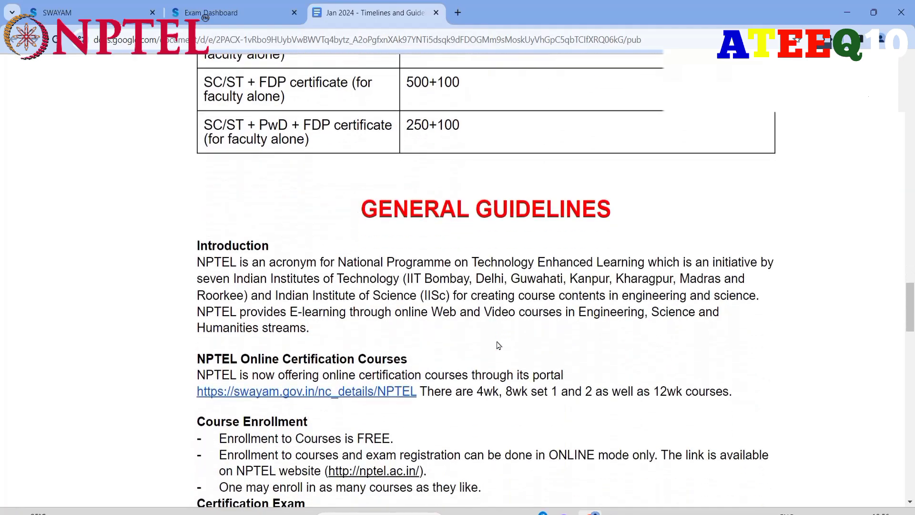
{"action": "scroll", "coordinate": [498, 344], "scroll_direction": "down", "scroll_amount": 9}
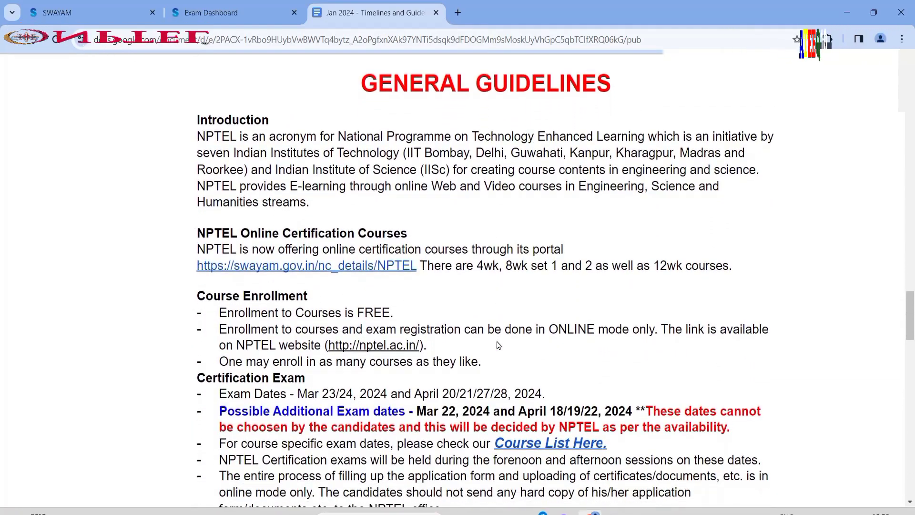
{"action": "scroll", "coordinate": [498, 344], "scroll_direction": "down", "scroll_amount": 15}
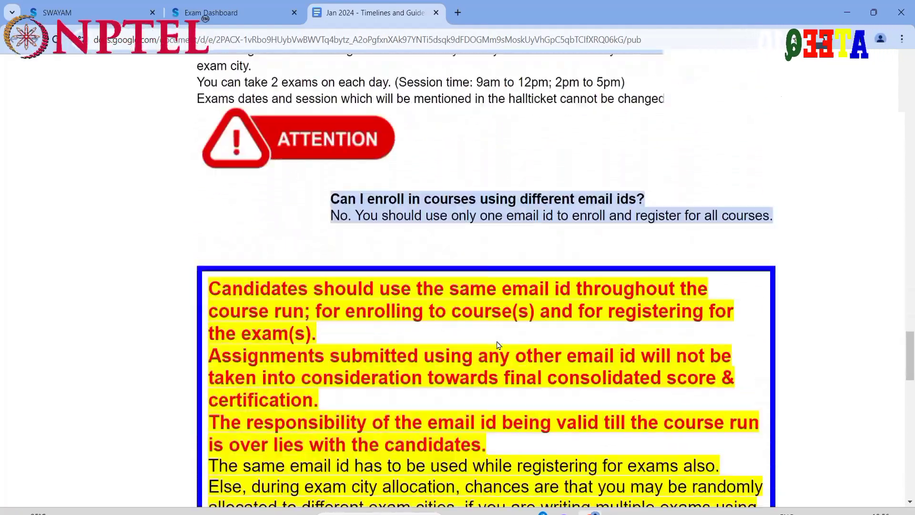
{"action": "scroll", "coordinate": [497, 343], "scroll_direction": "down", "scroll_amount": 18}
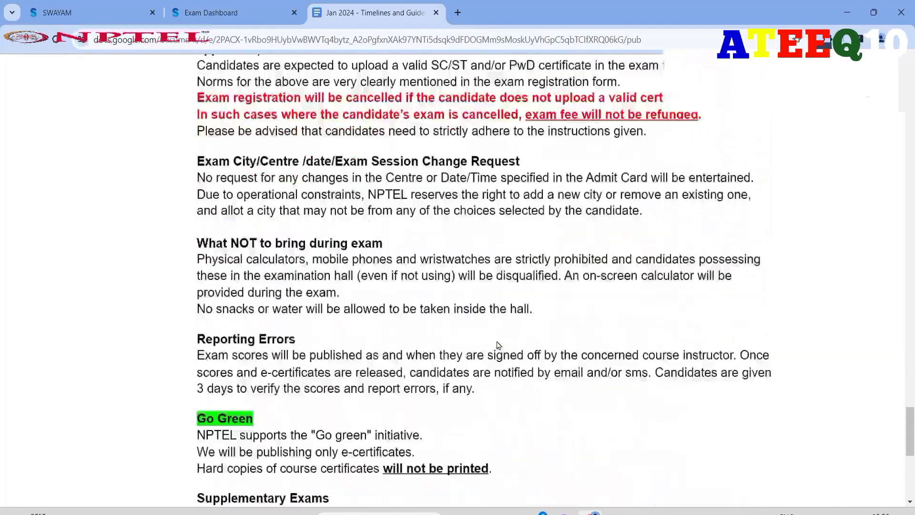
{"action": "scroll", "coordinate": [498, 344], "scroll_direction": "up", "scroll_amount": 13}
{"action": "scroll", "coordinate": [497, 344], "scroll_direction": "up", "scroll_amount": 17}
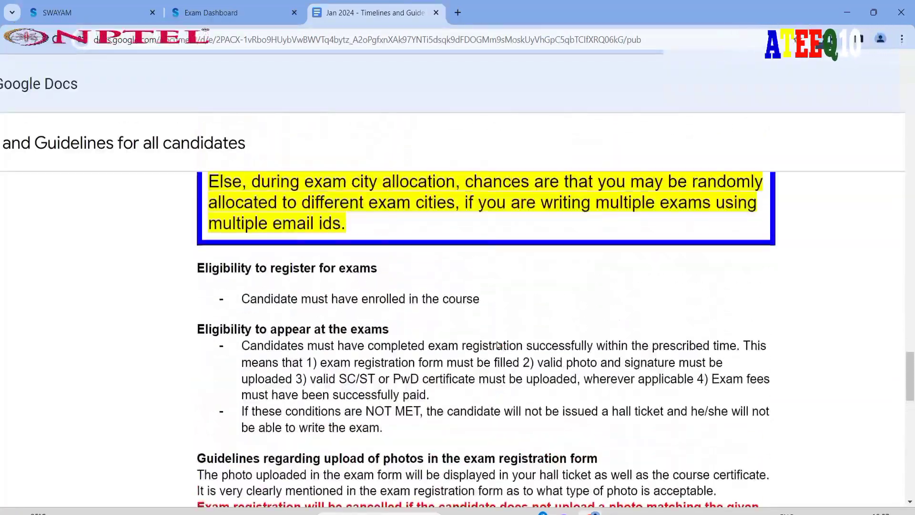
{"action": "scroll", "coordinate": [498, 344], "scroll_direction": "down", "scroll_amount": 10}
{"action": "scroll", "coordinate": [496, 341], "scroll_direction": "down", "scroll_amount": 3}
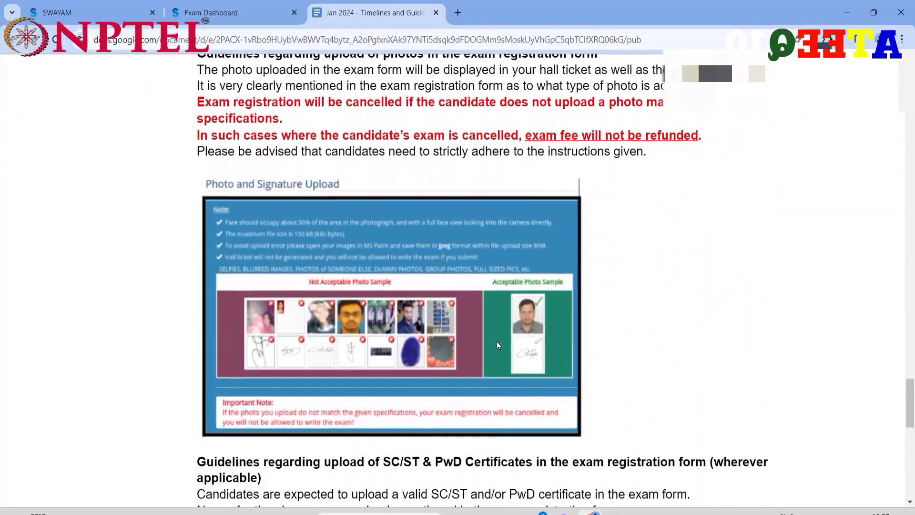
{"action": "scroll", "coordinate": [497, 341], "scroll_direction": "up", "scroll_amount": 3}
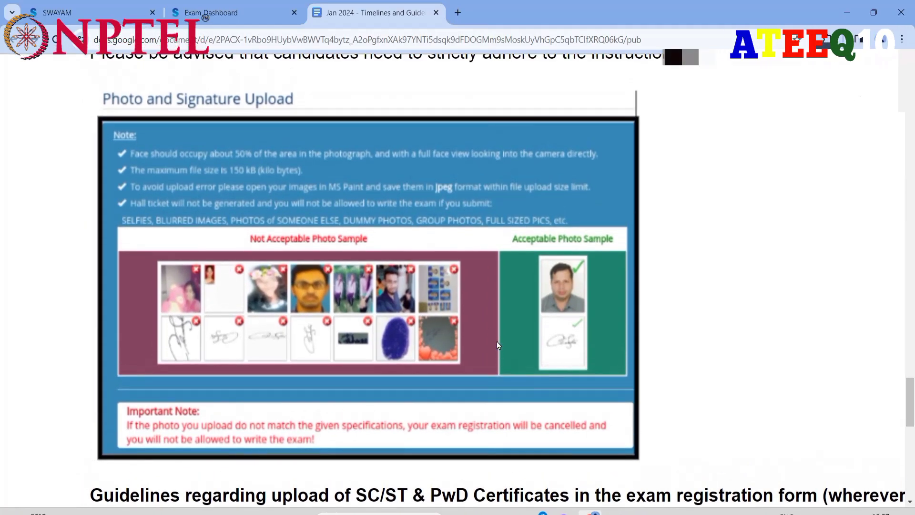
{"action": "scroll", "coordinate": [496, 341], "scroll_direction": "down", "scroll_amount": 10}
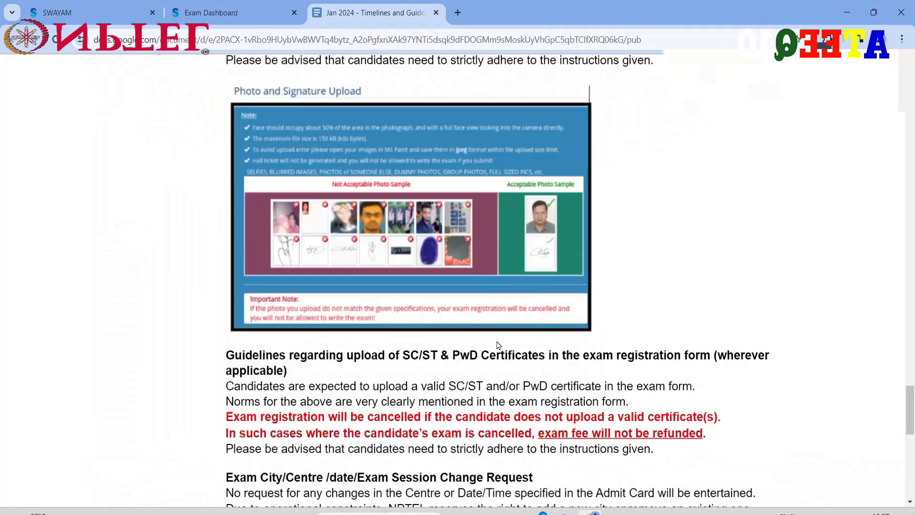
{"action": "scroll", "coordinate": [498, 344], "scroll_direction": "down", "scroll_amount": 10}
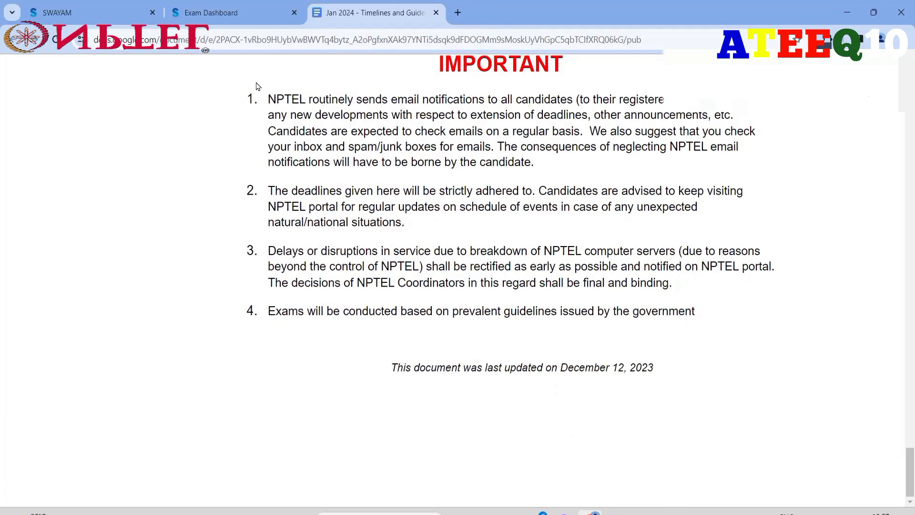
- Switch back to the Exam Dashboard tab and scroll through the Personal Details guidelines
{"action": "left_click", "coordinate": [230, 19]}
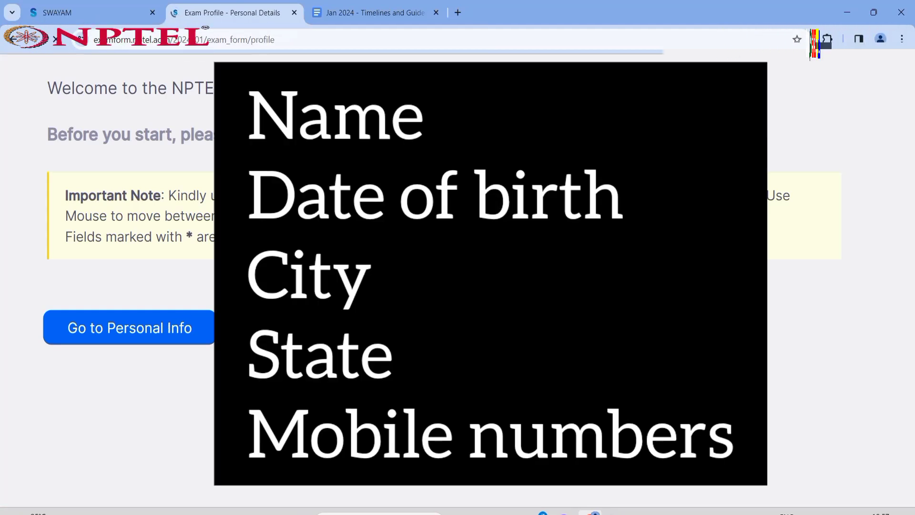
{"action": "scroll", "coordinate": [205, 62], "scroll_direction": "down", "scroll_amount": 2}
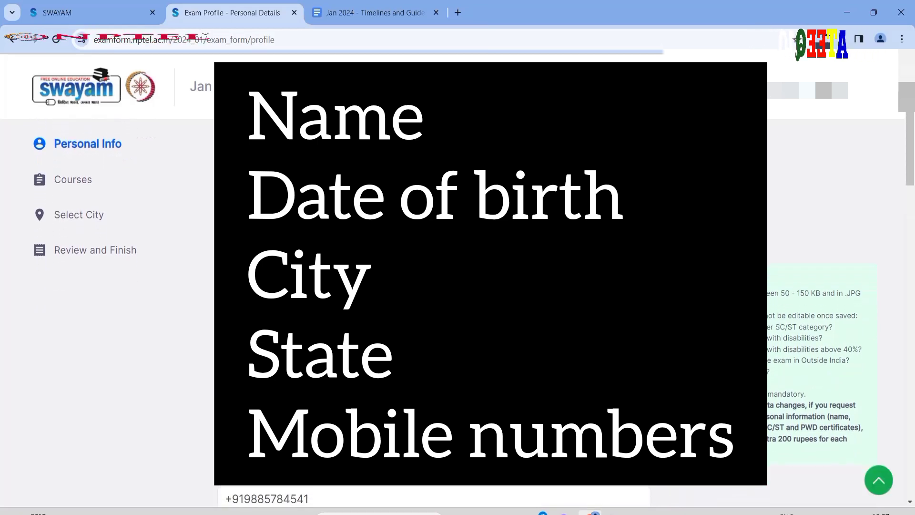
{"action": "scroll", "coordinate": [205, 17], "scroll_direction": "down", "scroll_amount": 1}
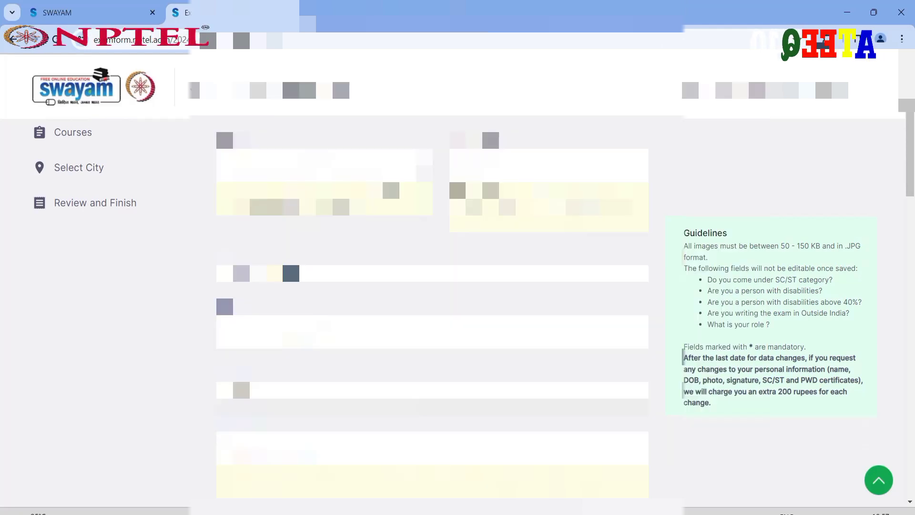
{"action": "scroll", "coordinate": [432, 286], "scroll_direction": "down", "scroll_amount": 5}
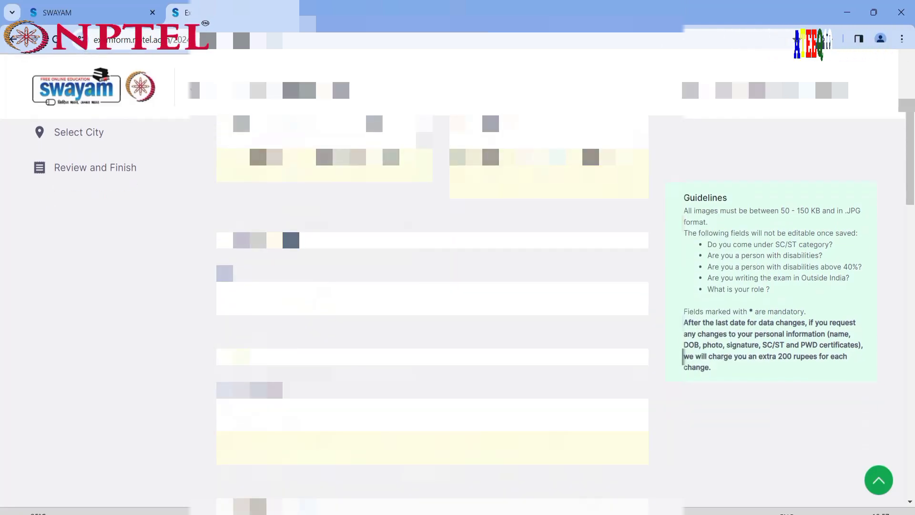
{"action": "scroll", "coordinate": [763, 191], "scroll_direction": "up", "scroll_amount": 5}
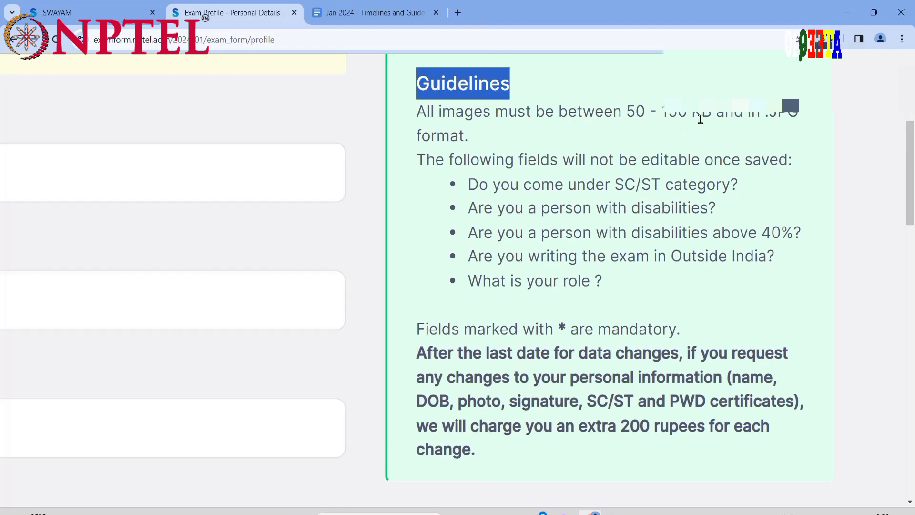
{"action": "left_click", "coordinate": [542, 148]}
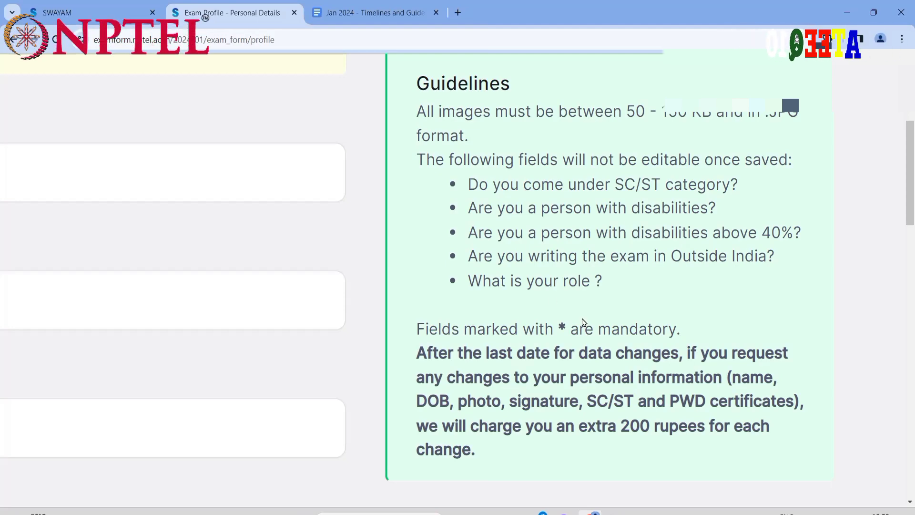
{"action": "scroll", "coordinate": [582, 322], "scroll_direction": "down", "scroll_amount": 1}
{"action": "key", "text": "ctrl+minus"}
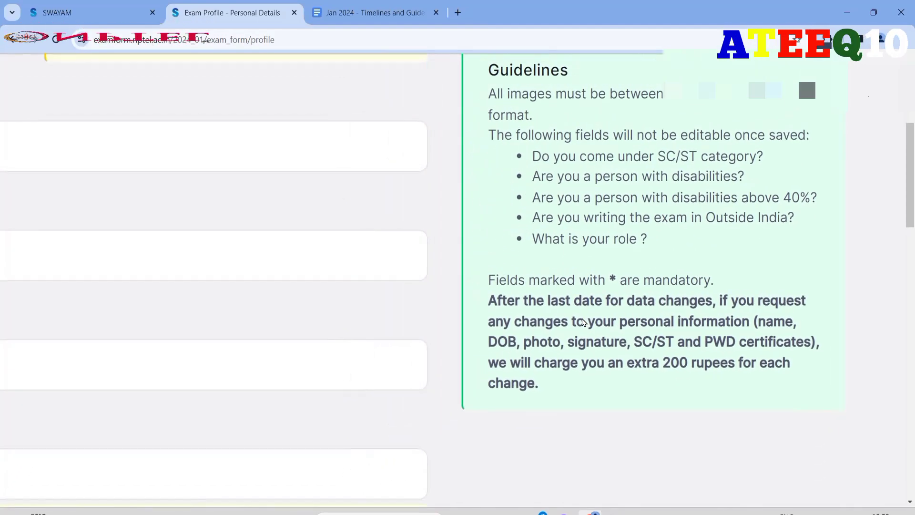
{"action": "left_click_drag", "start_coordinate": [626, 363], "coordinate": [735, 362]}
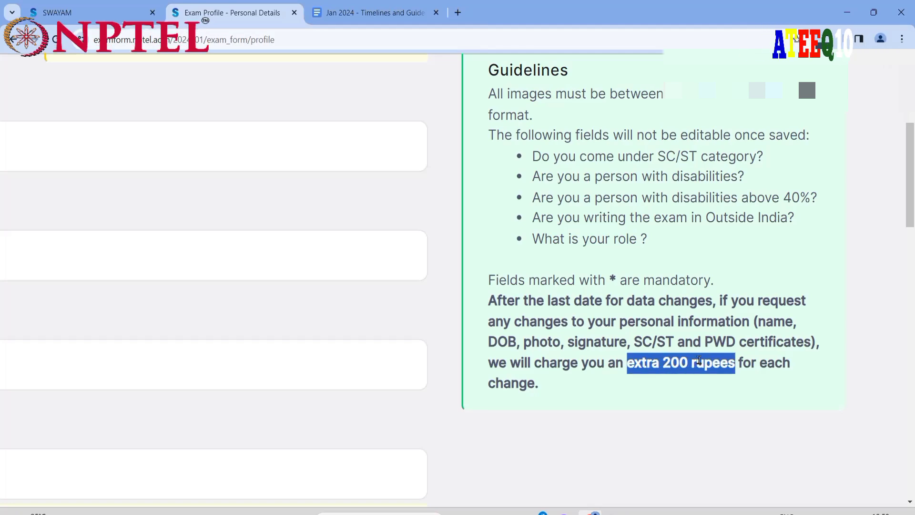
{"action": "scroll", "coordinate": [735, 362], "scroll_direction": "up", "scroll_amount": 3}
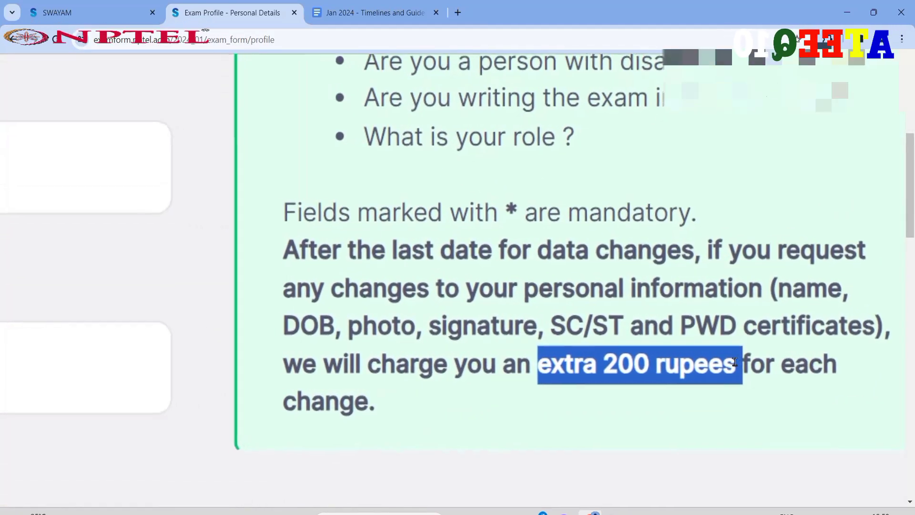
{"action": "scroll", "coordinate": [736, 362], "scroll_direction": "down", "scroll_amount": 3}
{"action": "scroll", "coordinate": [735, 362], "scroll_direction": "down", "scroll_amount": 5}
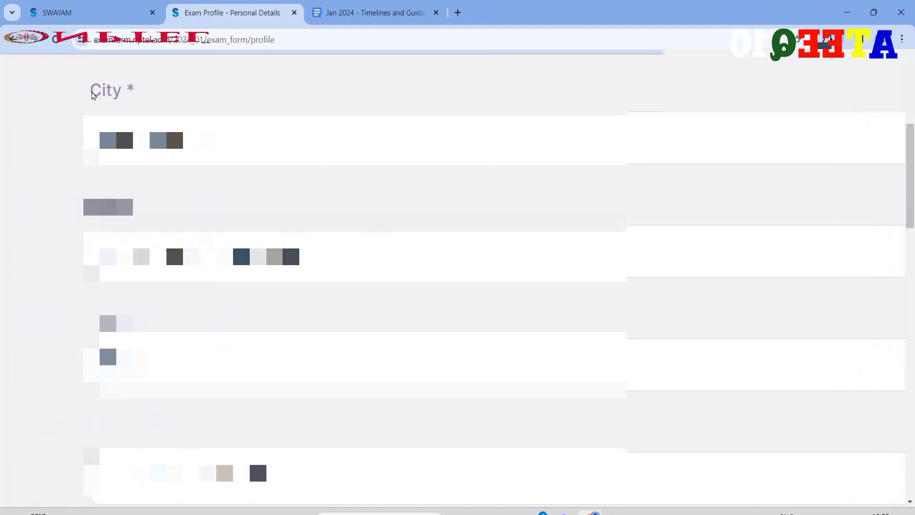
{"action": "scroll", "coordinate": [494, 281], "scroll_direction": "down", "scroll_amount": 8}
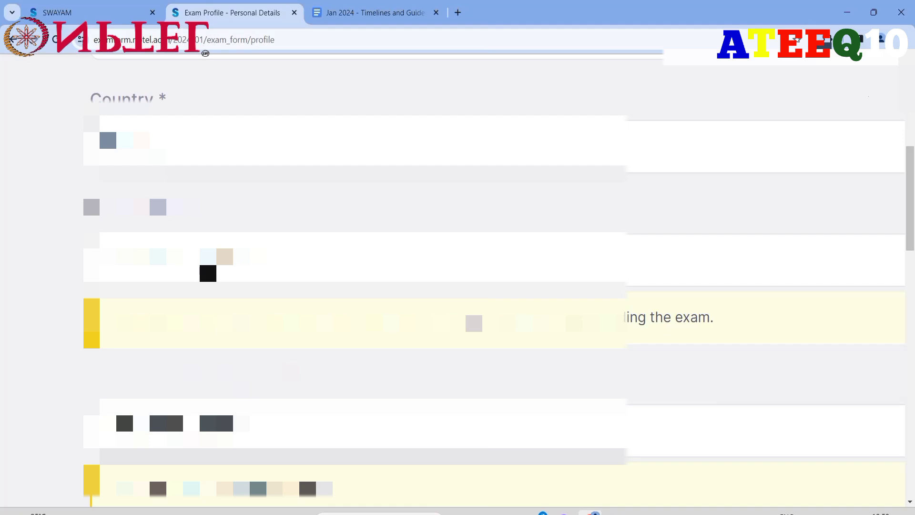
{"action": "scroll", "coordinate": [664, 89], "scroll_direction": "down", "scroll_amount": 10}
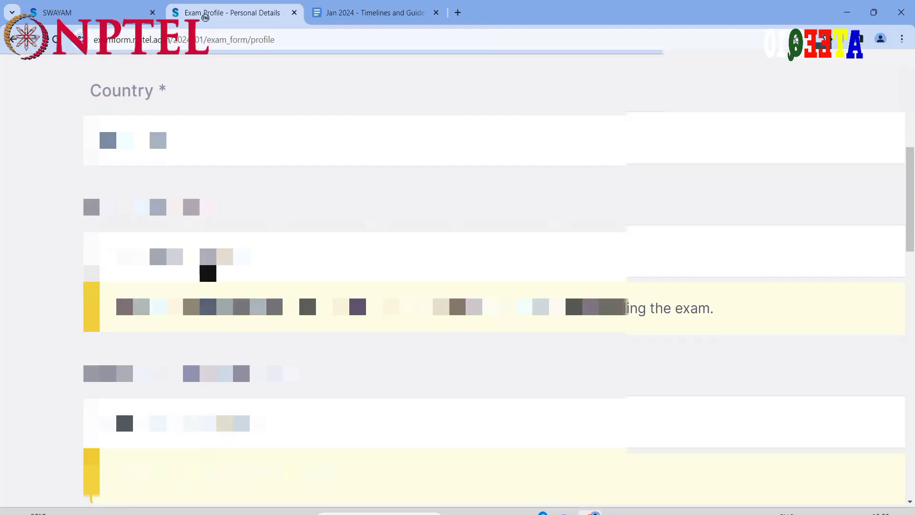
{"action": "scroll", "coordinate": [664, 90], "scroll_direction": "down", "scroll_amount": 2}
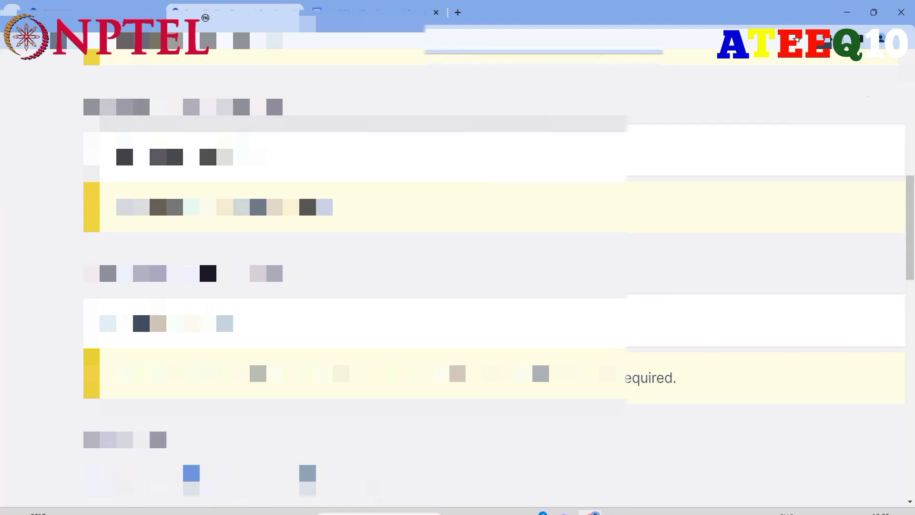
{"action": "scroll", "coordinate": [206, 270], "scroll_direction": "down", "scroll_amount": 7}
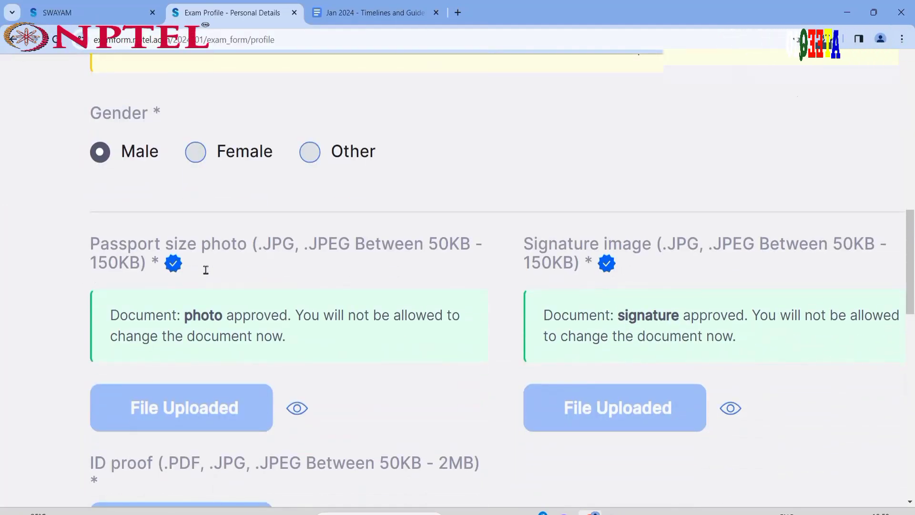
{"action": "key", "text": "ctrl+minus"}
{"action": "key", "text": "ctrl+minus"}
{"action": "scroll", "coordinate": [205, 270], "scroll_direction": "down", "scroll_amount": 3}
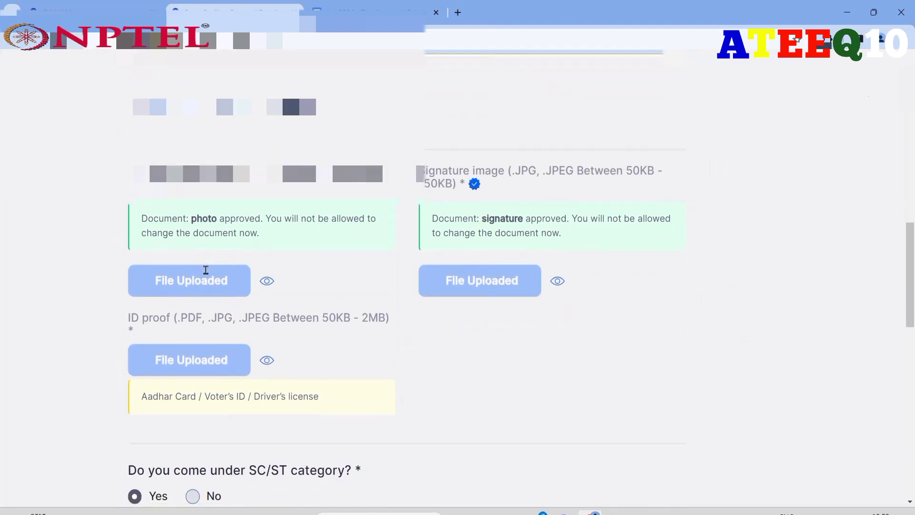
{"action": "scroll", "coordinate": [206, 269], "scroll_direction": "down", "scroll_amount": 1}
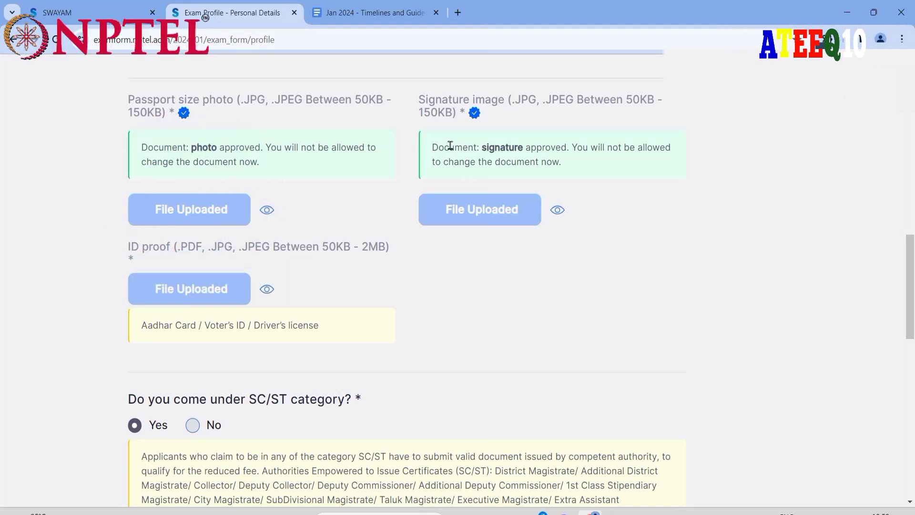
{"action": "scroll", "coordinate": [261, 329], "scroll_direction": "down", "scroll_amount": 3}
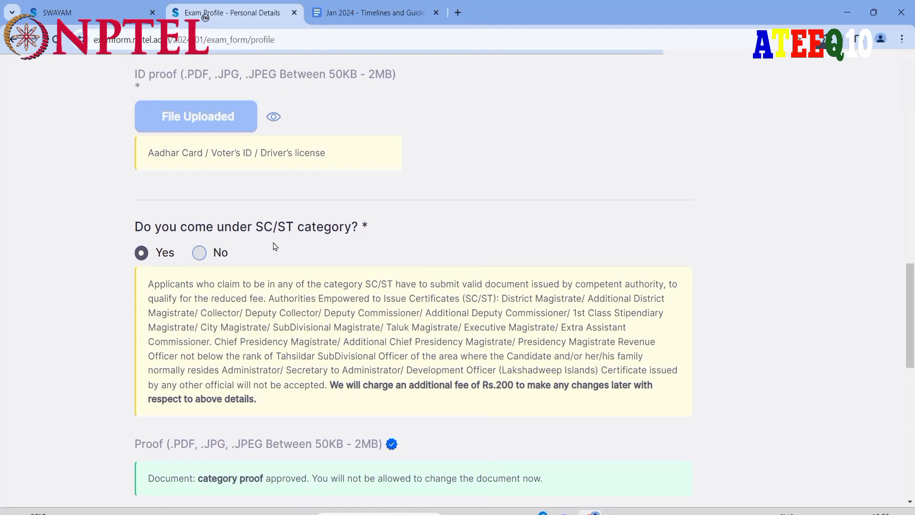
{"action": "scroll", "coordinate": [275, 246], "scroll_direction": "up", "scroll_amount": 3, "text": "ctrl"}
{"action": "scroll", "coordinate": [210, 184], "scroll_direction": "down", "scroll_amount": 2}
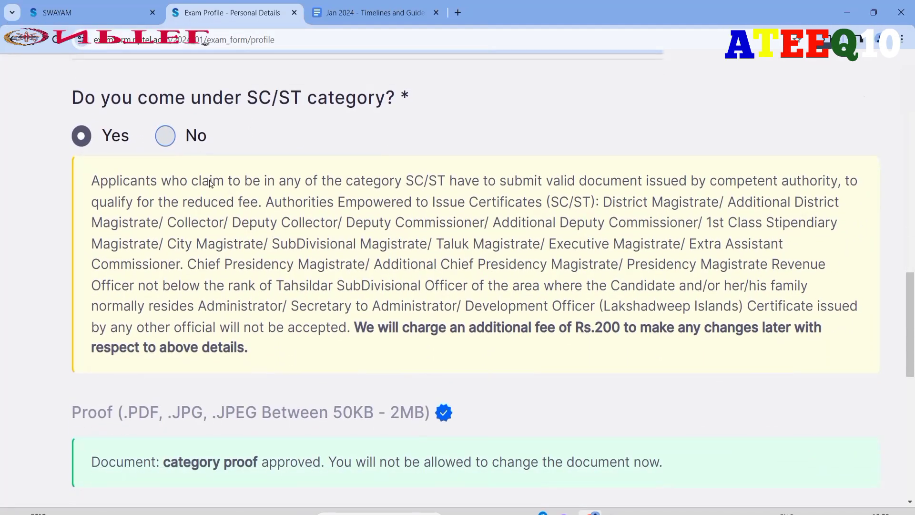
{"action": "scroll", "coordinate": [348, 233], "scroll_direction": "down", "scroll_amount": 1, "text": "ctrl"}
{"action": "scroll", "coordinate": [348, 233], "scroll_direction": "down", "scroll_amount": 2}
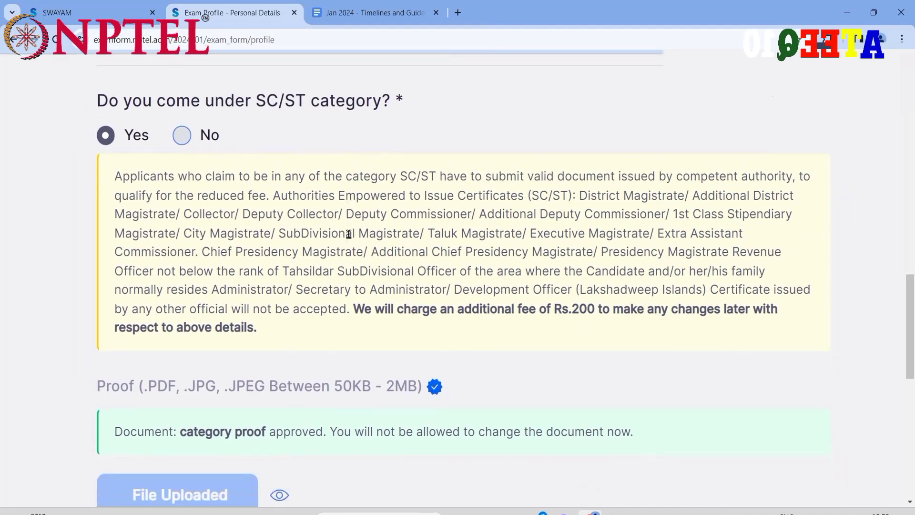
{"action": "scroll", "coordinate": [348, 233], "scroll_direction": "down", "scroll_amount": 2}
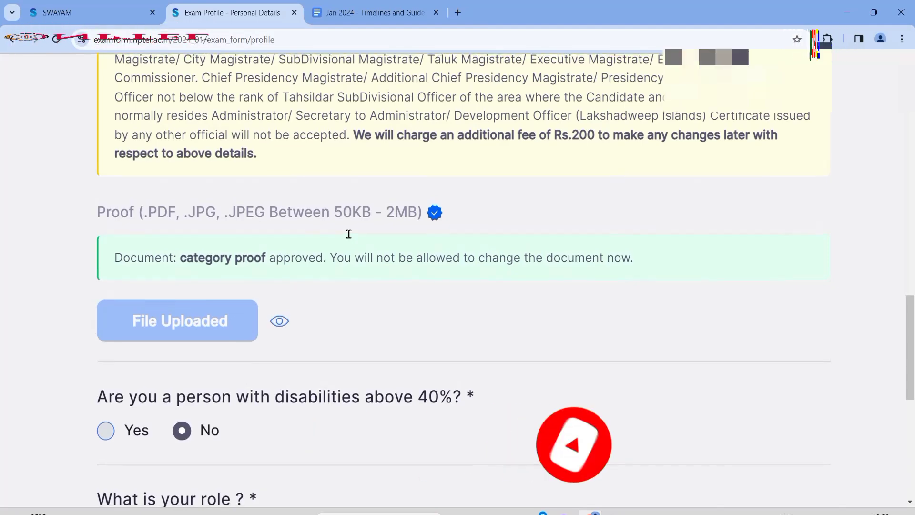
{"action": "scroll", "coordinate": [349, 234], "scroll_direction": "up", "scroll_amount": 1}
{"action": "scroll", "coordinate": [349, 233], "scroll_direction": "down", "scroll_amount": 3}
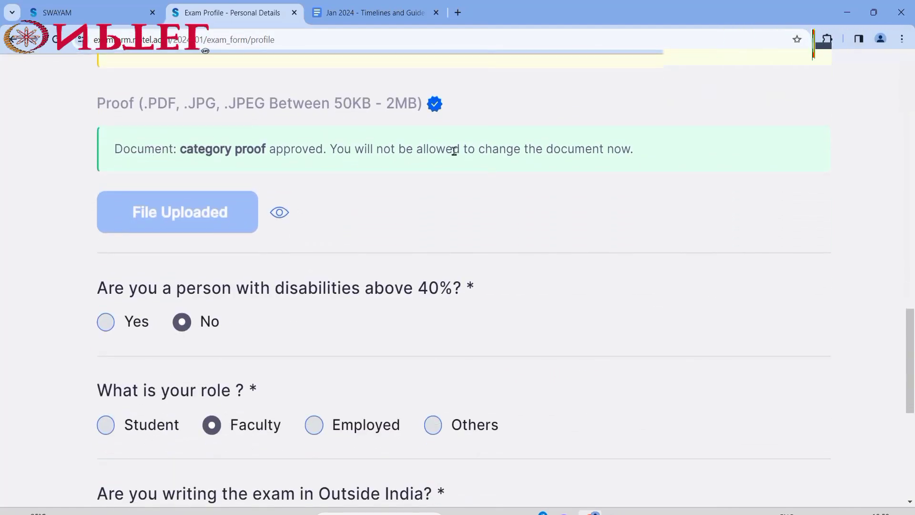
{"action": "scroll", "coordinate": [438, 249], "scroll_direction": "down", "scroll_amount": 2}
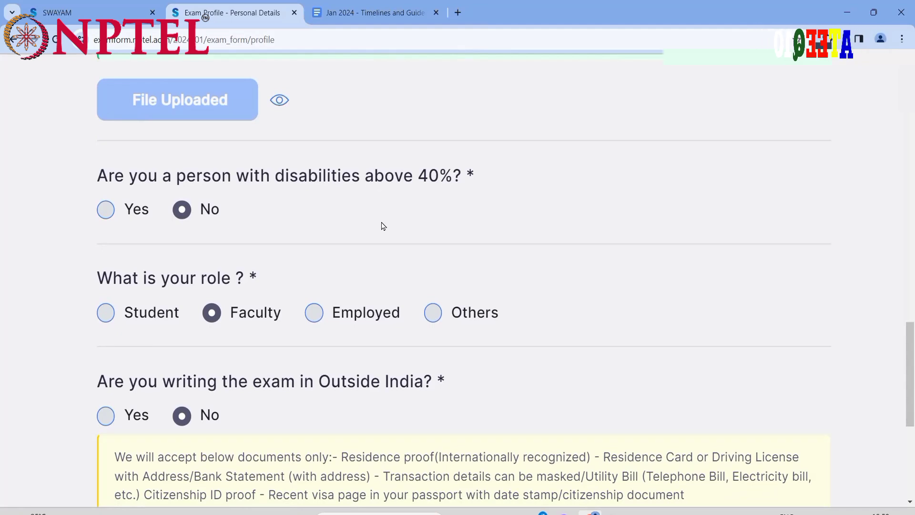
{"action": "scroll", "coordinate": [383, 225], "scroll_direction": "down", "scroll_amount": 1}
{"action": "scroll", "coordinate": [382, 225], "scroll_direction": "down", "scroll_amount": 2}
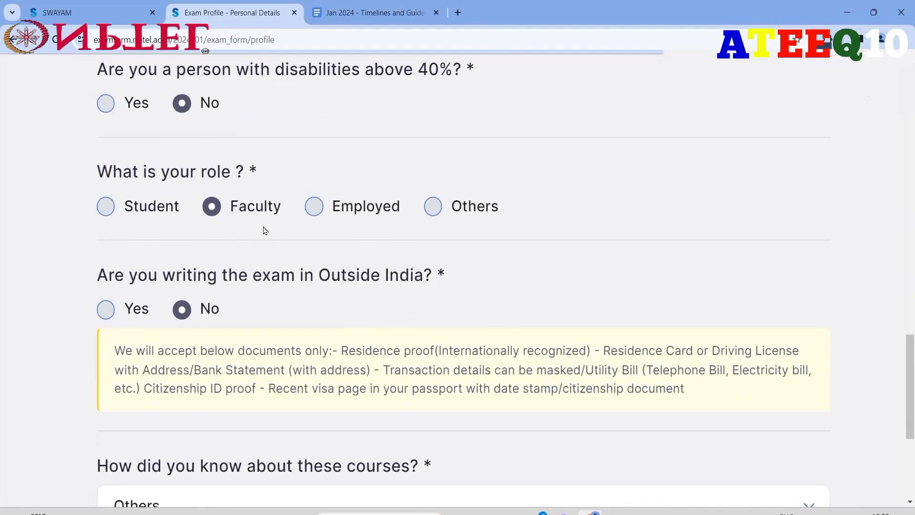
- Keep the role set to Faculty after briefly trying Student and Employed
{"action": "left_click", "coordinate": [108, 205]}
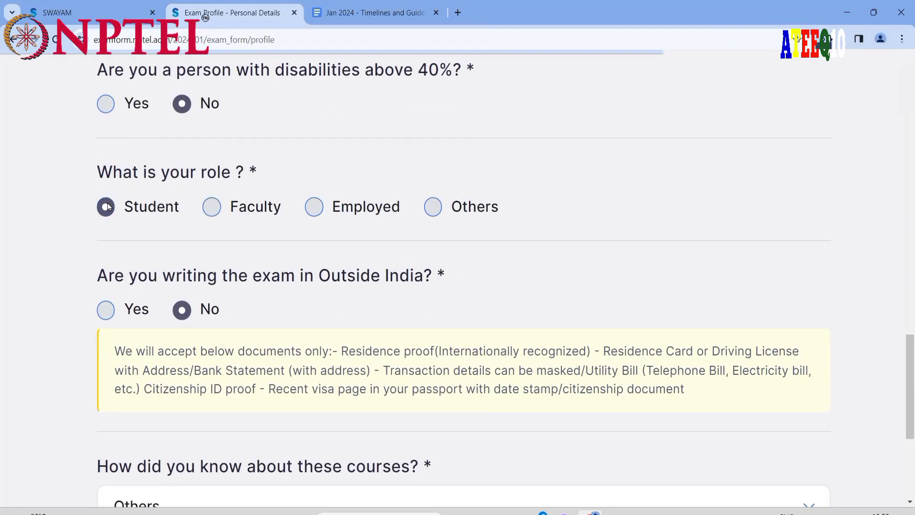
{"action": "left_click", "coordinate": [210, 208]}
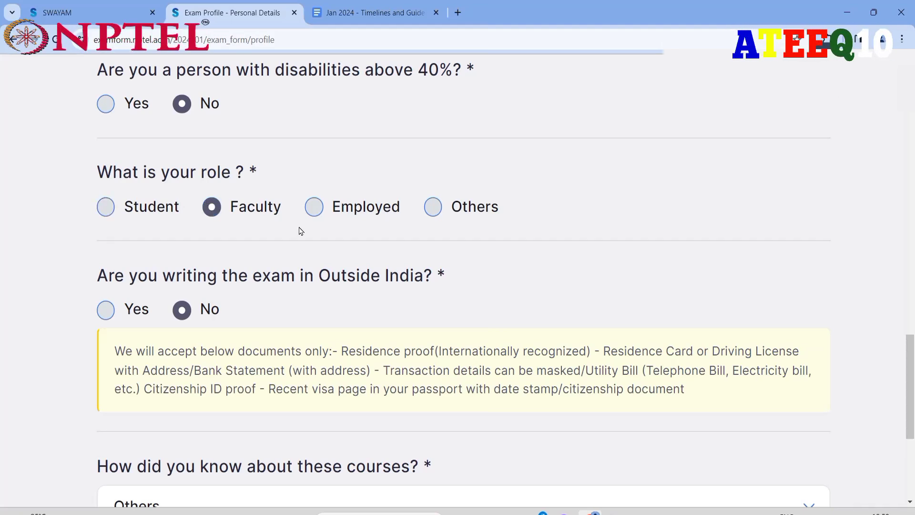
{"action": "left_click", "coordinate": [317, 209]}
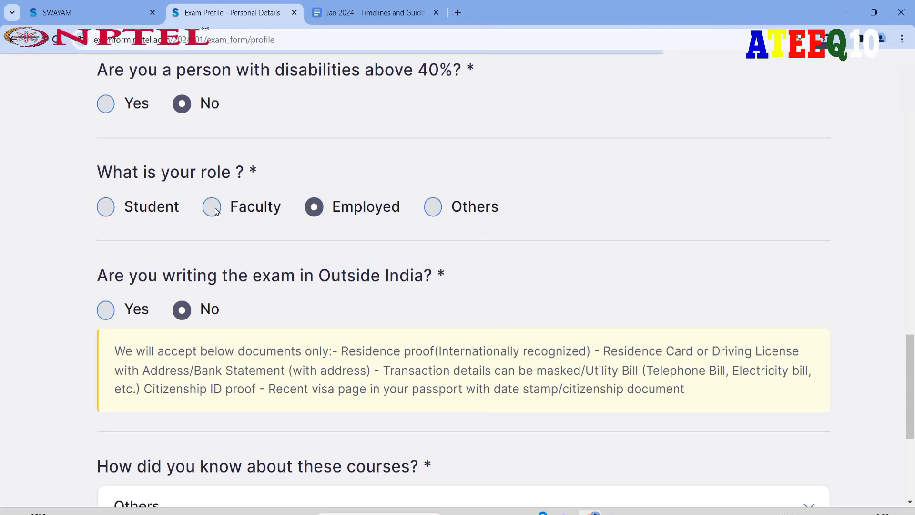
{"action": "left_click", "coordinate": [212, 207]}
{"action": "scroll", "coordinate": [314, 234], "scroll_direction": "down", "scroll_amount": 3}
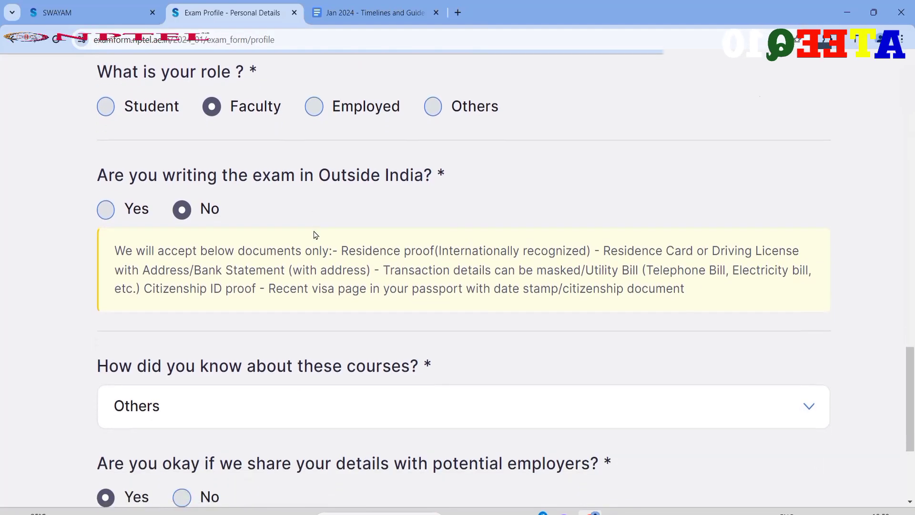
{"action": "scroll", "coordinate": [314, 234], "scroll_direction": "up", "scroll_amount": 2}
{"action": "scroll", "coordinate": [314, 234], "scroll_direction": "down", "scroll_amount": 2}
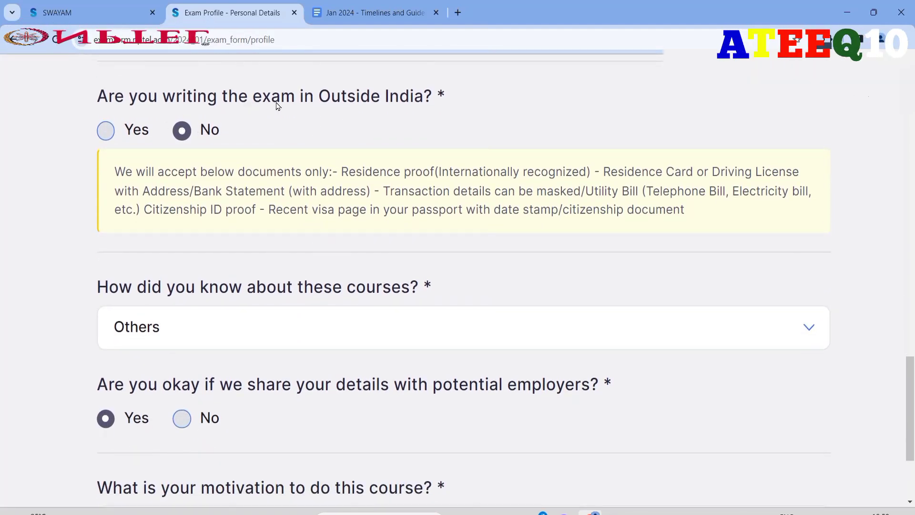
{"action": "scroll", "coordinate": [339, 224], "scroll_direction": "down", "scroll_amount": 2}
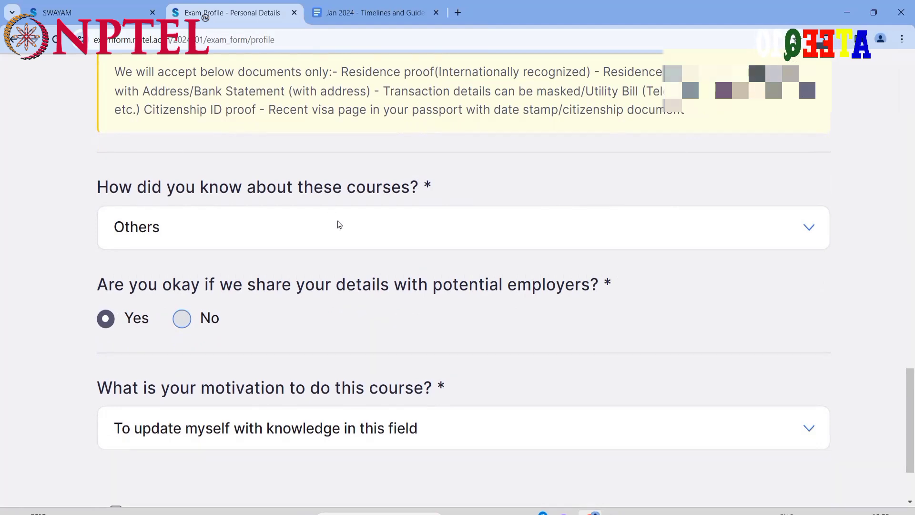
{"action": "scroll", "coordinate": [339, 225], "scroll_direction": "down", "scroll_amount": 1}
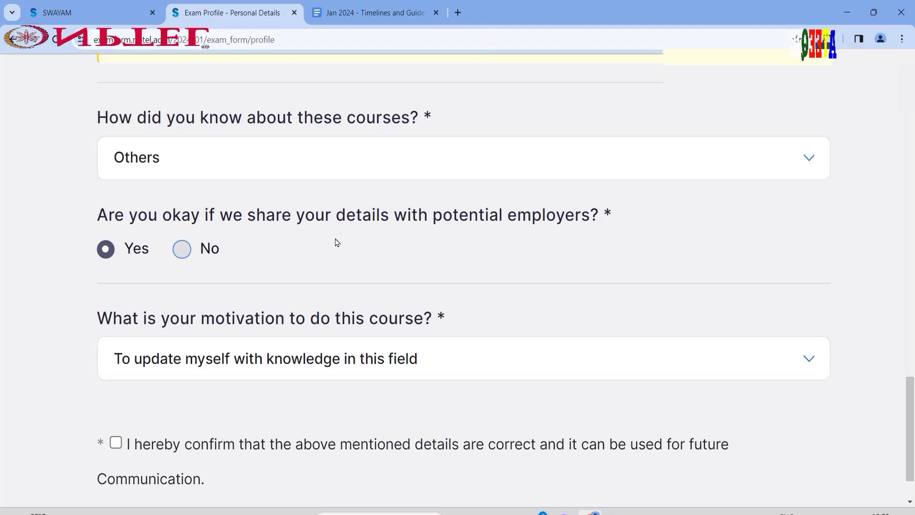
- Decline sharing details with potential employers and save the personal details
{"action": "left_click", "coordinate": [182, 252]}
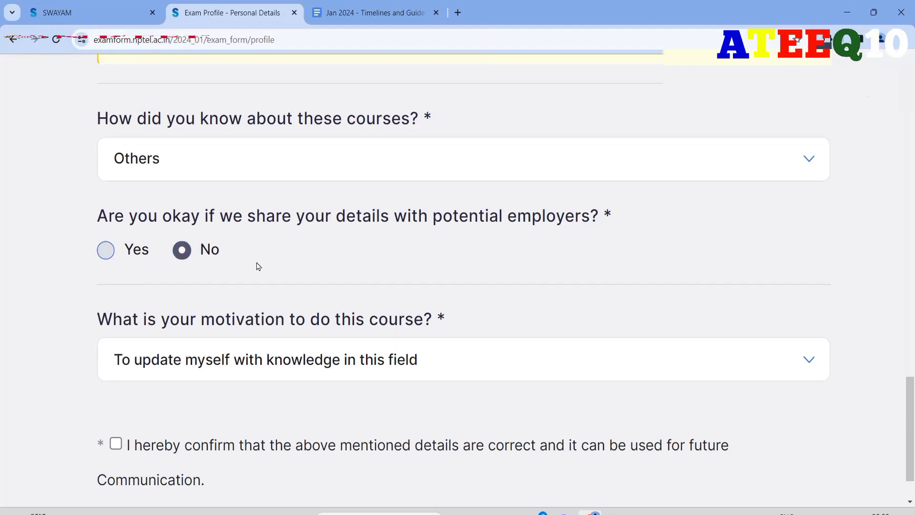
{"action": "scroll", "coordinate": [258, 266], "scroll_direction": "down", "scroll_amount": 3}
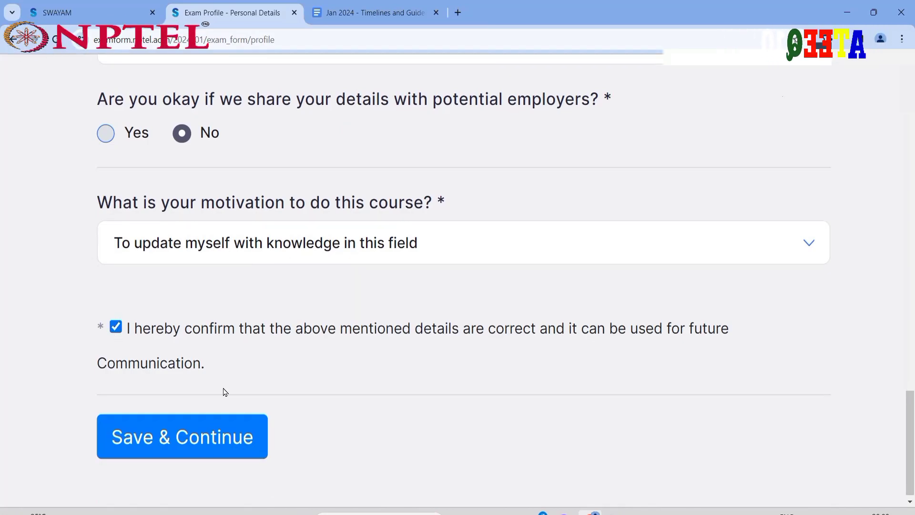
{"action": "scroll", "coordinate": [299, 310], "scroll_direction": "up", "scroll_amount": 10}
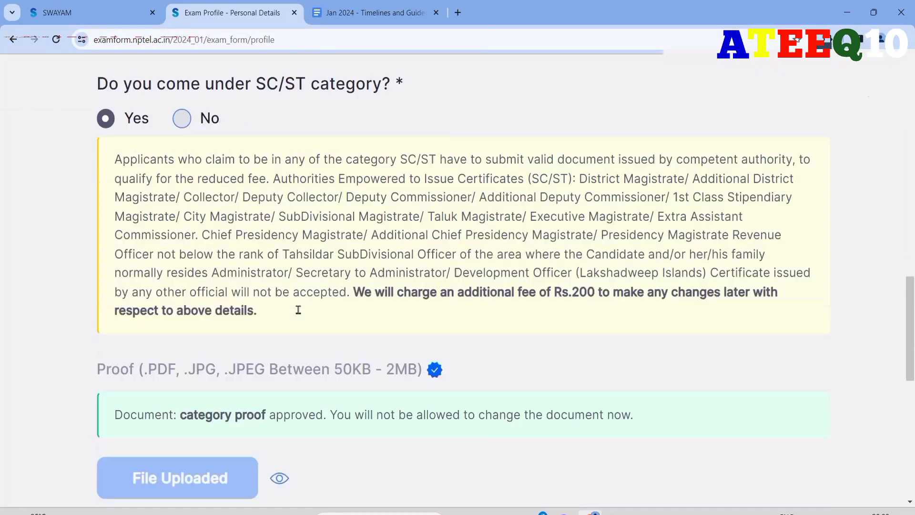
{"action": "scroll", "coordinate": [299, 310], "scroll_direction": "down", "scroll_amount": 9}
{"action": "scroll", "coordinate": [299, 310], "scroll_direction": "down", "scroll_amount": 2}
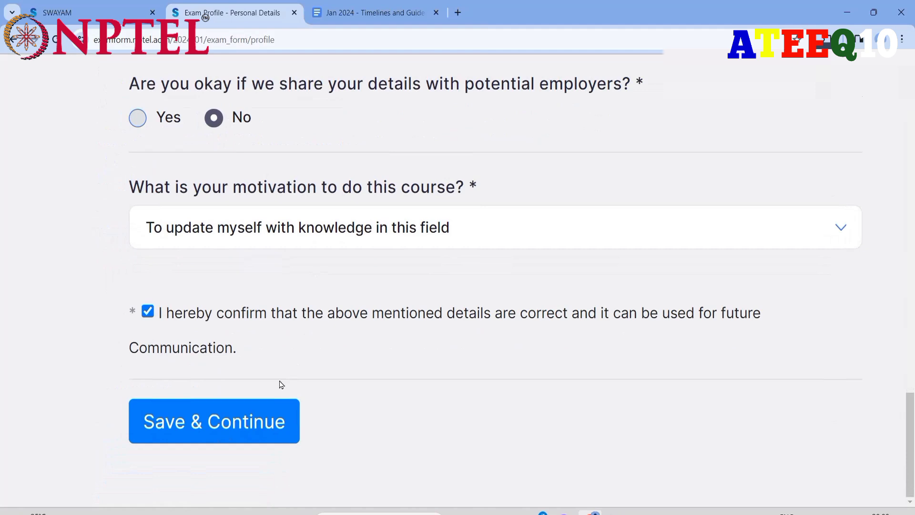
{"action": "left_click", "coordinate": [253, 424]}
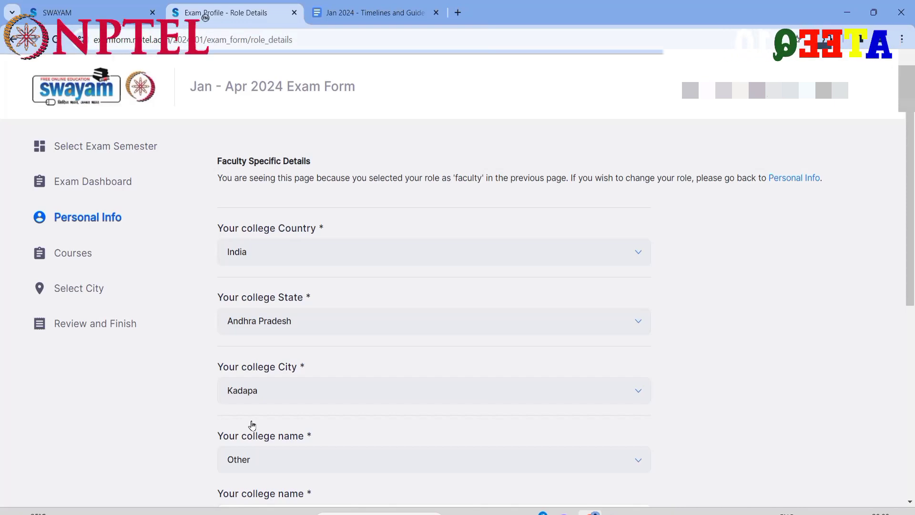
- Replace the second college name field with the full college name, ending in 'College'
{"action": "scroll", "coordinate": [253, 424], "scroll_direction": "up", "scroll_amount": 3}
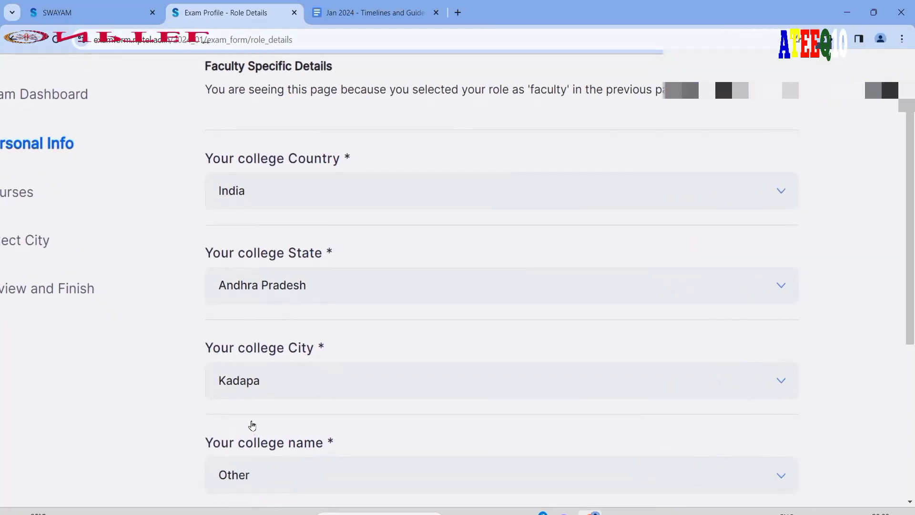
{"action": "scroll", "coordinate": [253, 424], "scroll_direction": "right", "scroll_amount": 3}
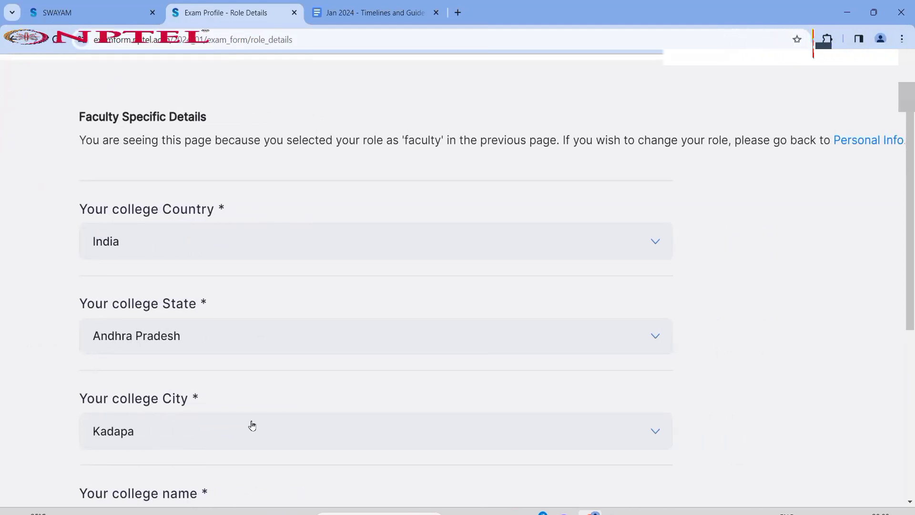
{"action": "scroll", "coordinate": [252, 425], "scroll_direction": "down", "scroll_amount": 2}
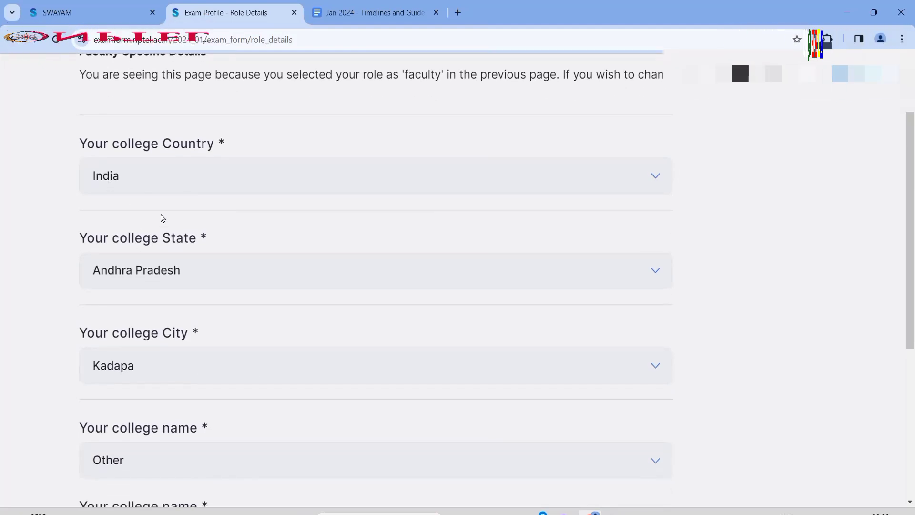
{"action": "scroll", "coordinate": [183, 301], "scroll_direction": "down", "scroll_amount": 4}
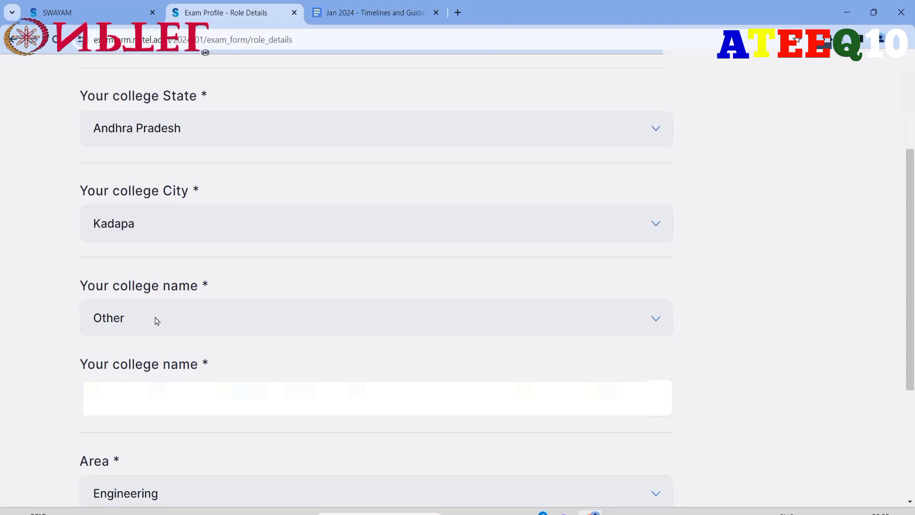
{"action": "left_click", "coordinate": [657, 397]}
{"action": "key", "text": "ctrl+a"}
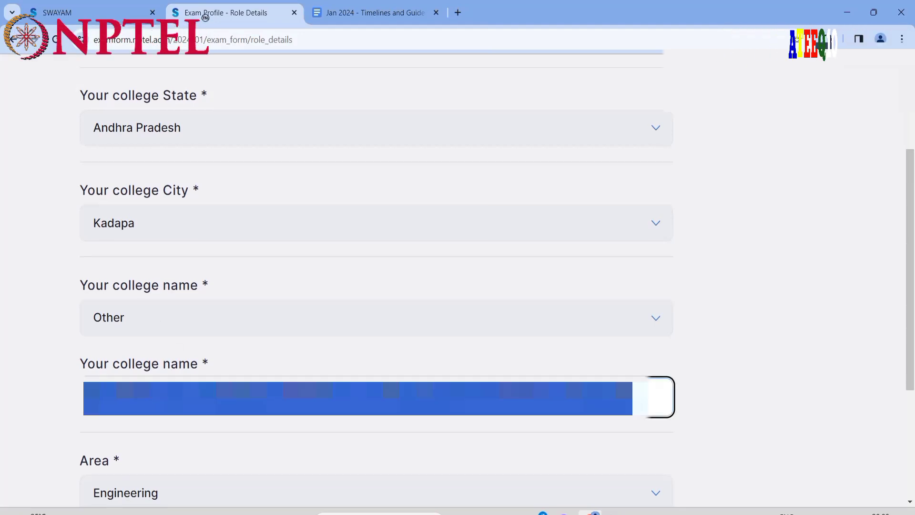
{"action": "key", "text": "BackSpace"}
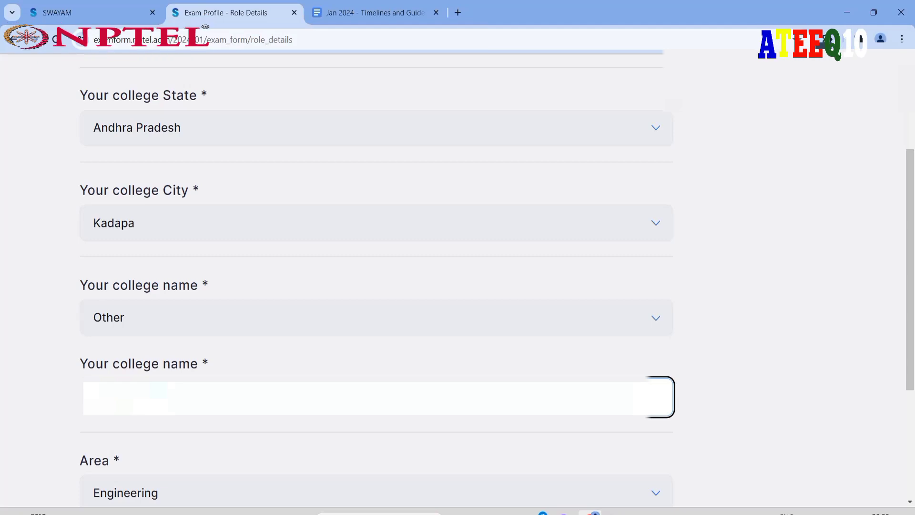
{"action": "key", "text": "ctrl+v"}
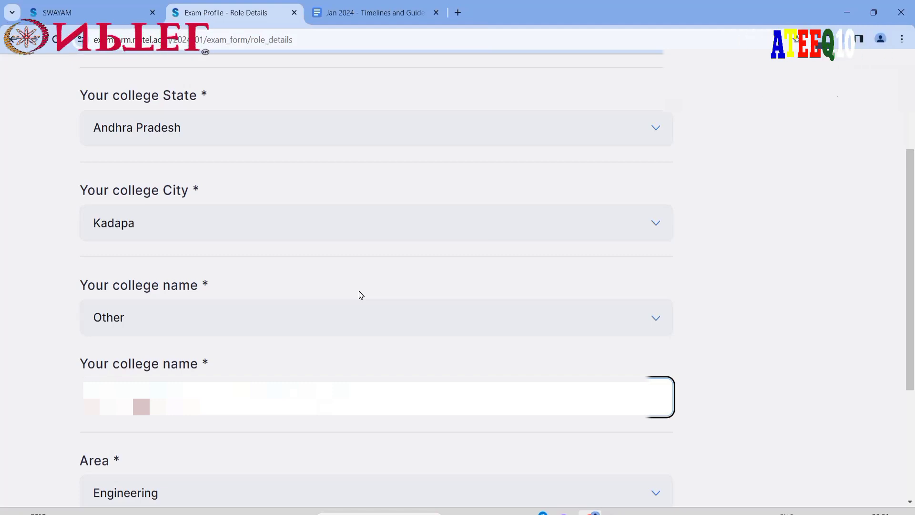
{"action": "type", "text": "College"}
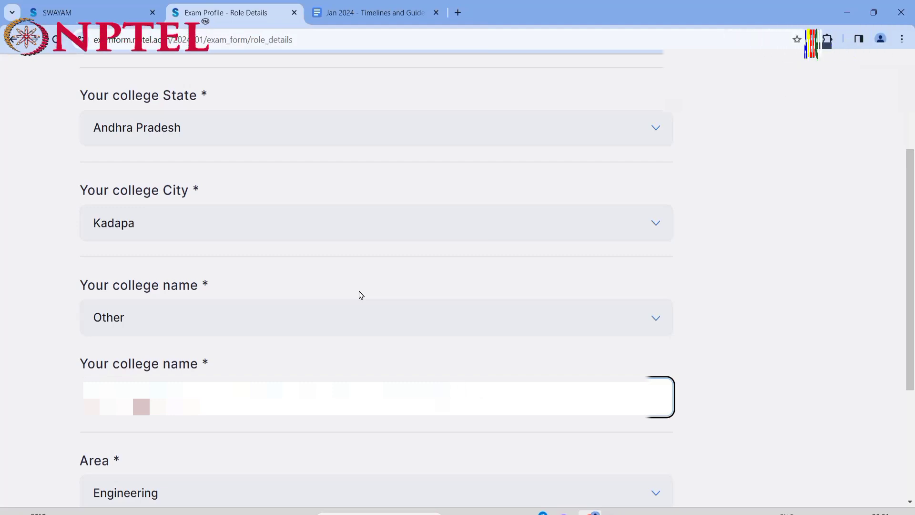
- Opt out of sharing details with the SPOC and college, and save the faculty details
{"action": "scroll", "coordinate": [361, 294], "scroll_direction": "down", "scroll_amount": 4}
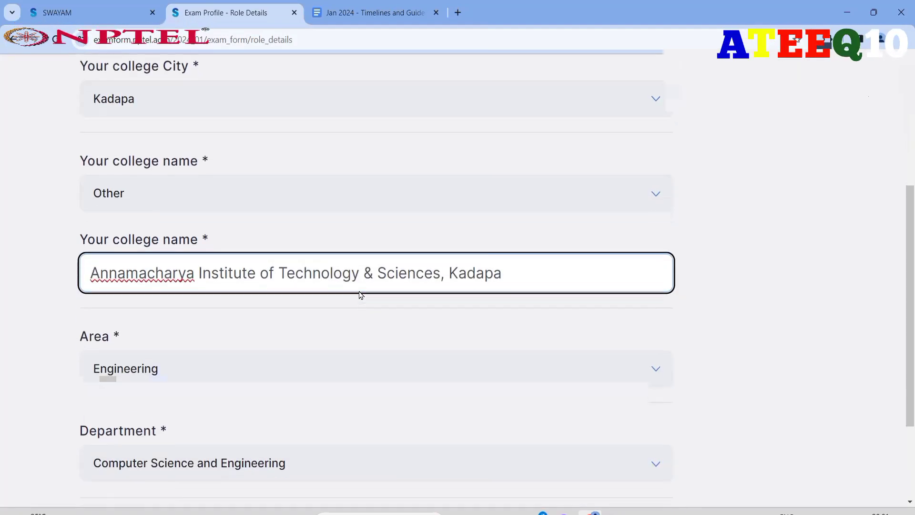
{"action": "scroll", "coordinate": [360, 295], "scroll_direction": "down", "scroll_amount": 3}
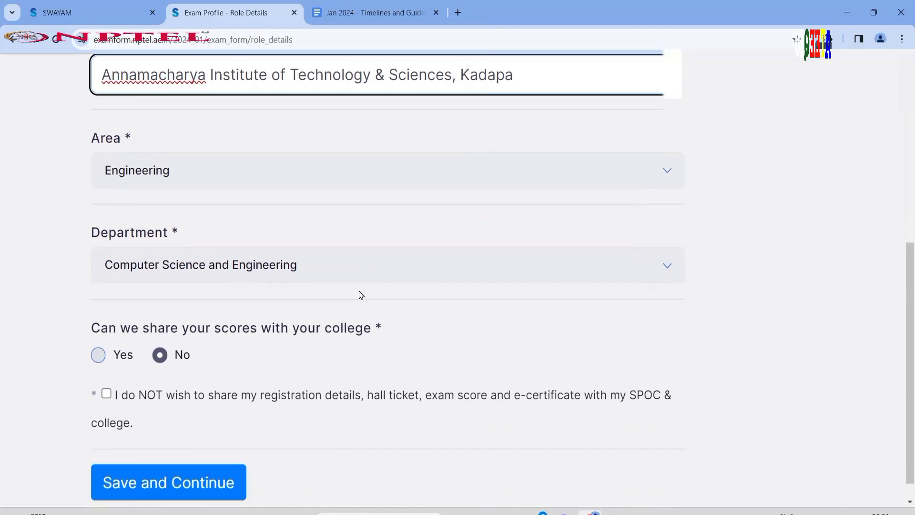
{"action": "scroll", "coordinate": [381, 288], "scroll_direction": "down", "scroll_amount": 1}
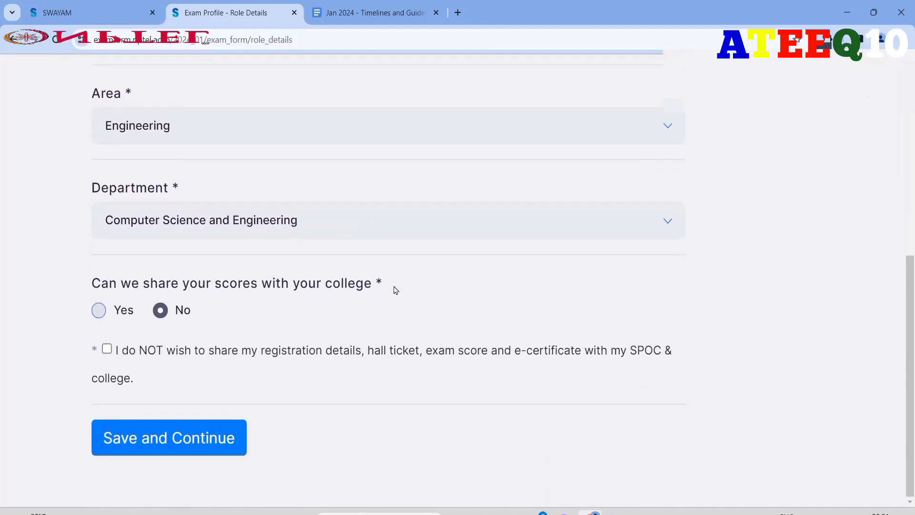
{"action": "left_click", "coordinate": [106, 348]}
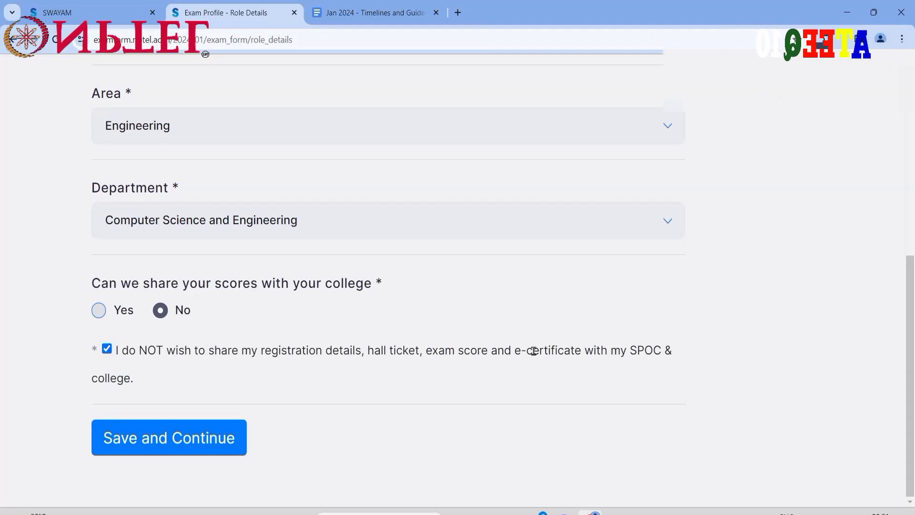
{"action": "left_click", "coordinate": [200, 436]}
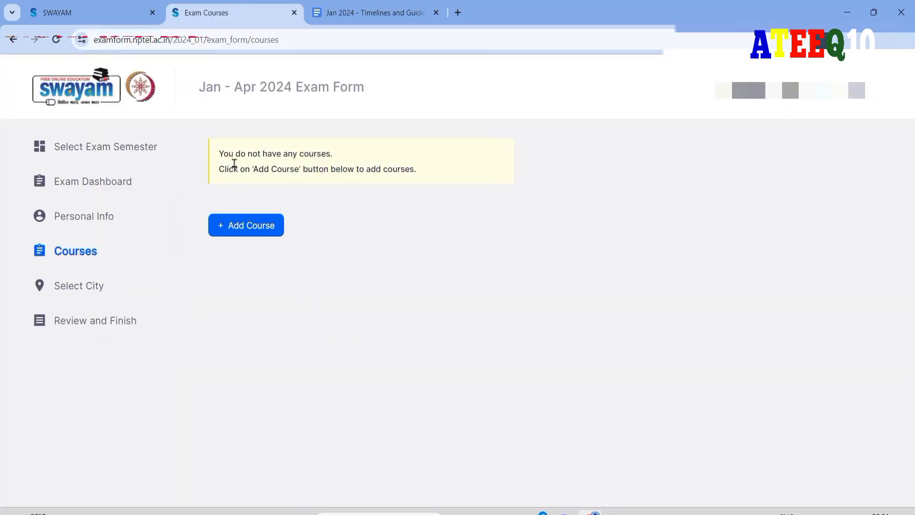
- Review the no-courses notice and Jan - Apr 2024 Exam Form title, then open Add Course
{"action": "left_click_drag", "start_coordinate": [219, 152], "coordinate": [335, 169]}
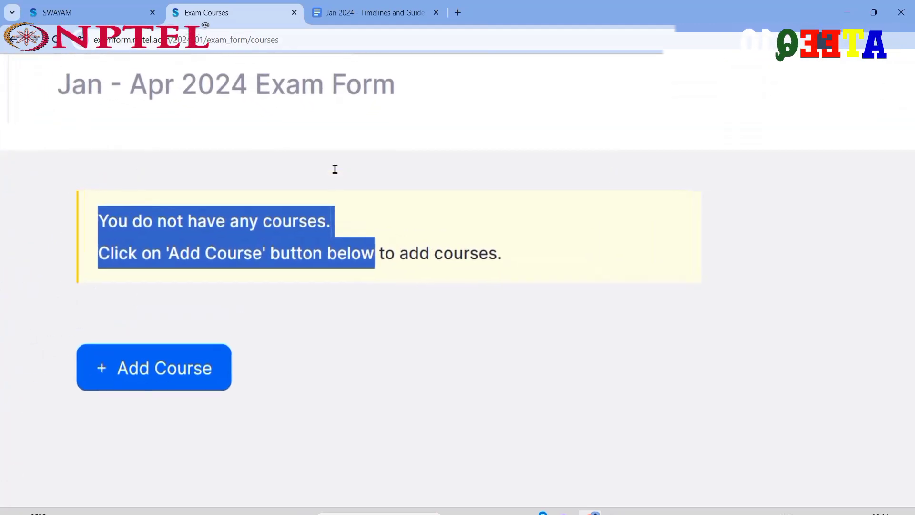
{"action": "left_click_drag", "start_coordinate": [53, 72], "coordinate": [158, 84]}
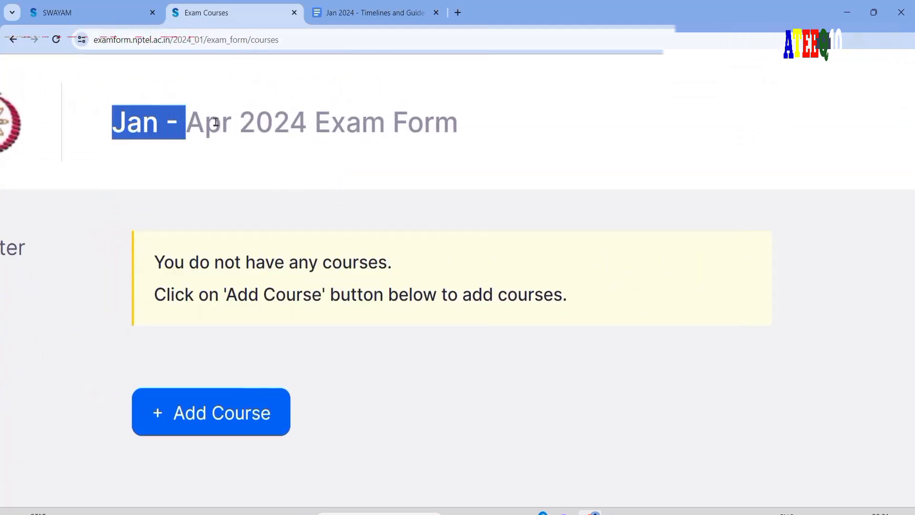
{"action": "left_click_drag", "start_coordinate": [215, 121], "coordinate": [419, 120]}
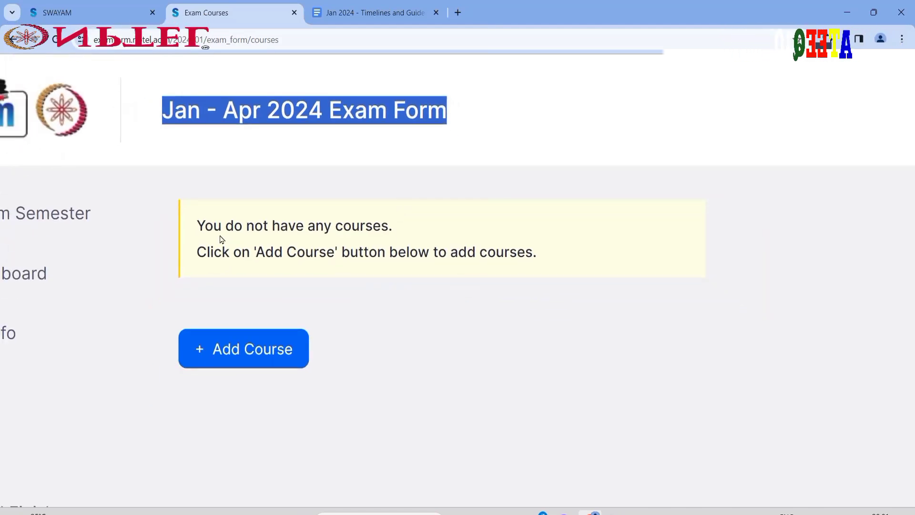
{"action": "left_click", "coordinate": [268, 348]}
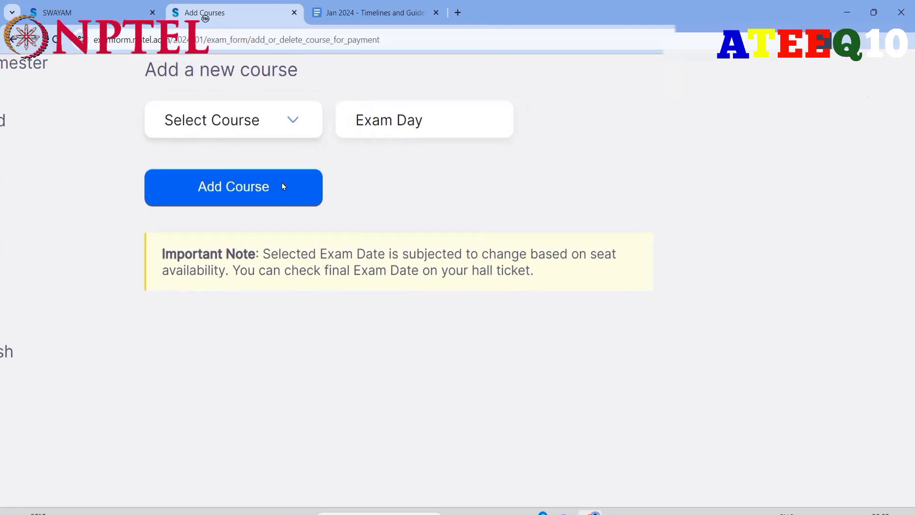
- Add Artificial Intelligence: Knowledge Representation And Reasoning, ticked for FDP, with exam day 2024-04-27
{"action": "left_click", "coordinate": [281, 120]}
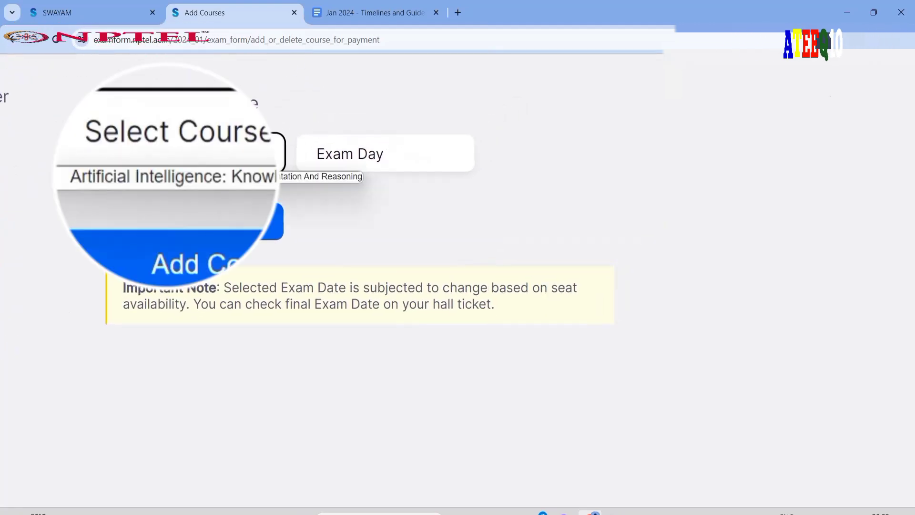
{"action": "left_click", "coordinate": [167, 176]}
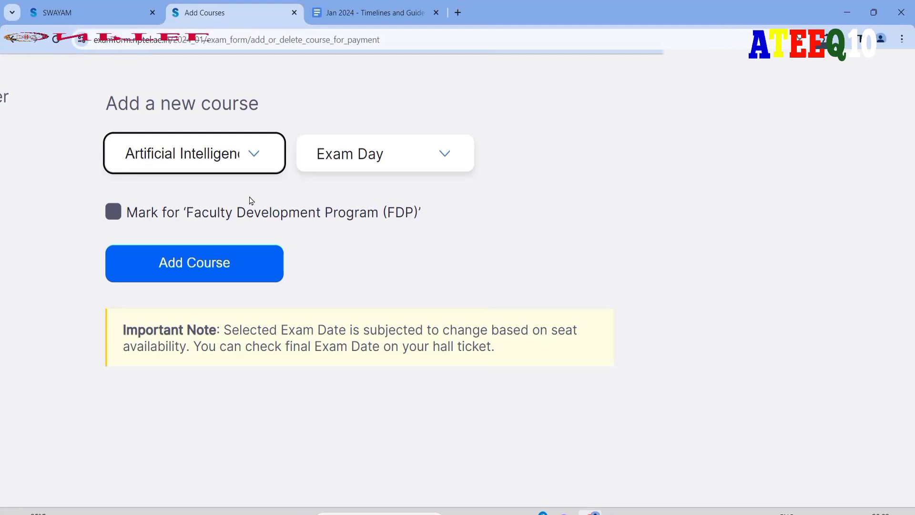
{"action": "left_click", "coordinate": [114, 212]}
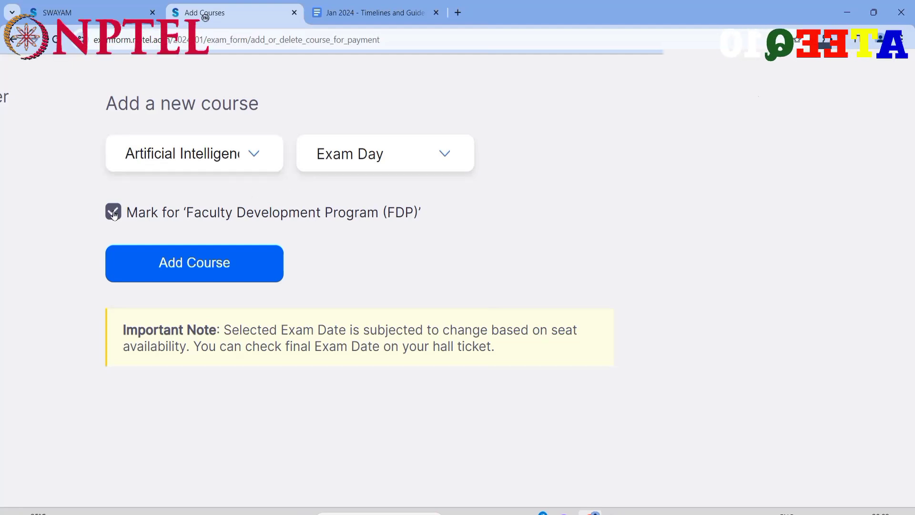
{"action": "left_click", "coordinate": [344, 160]}
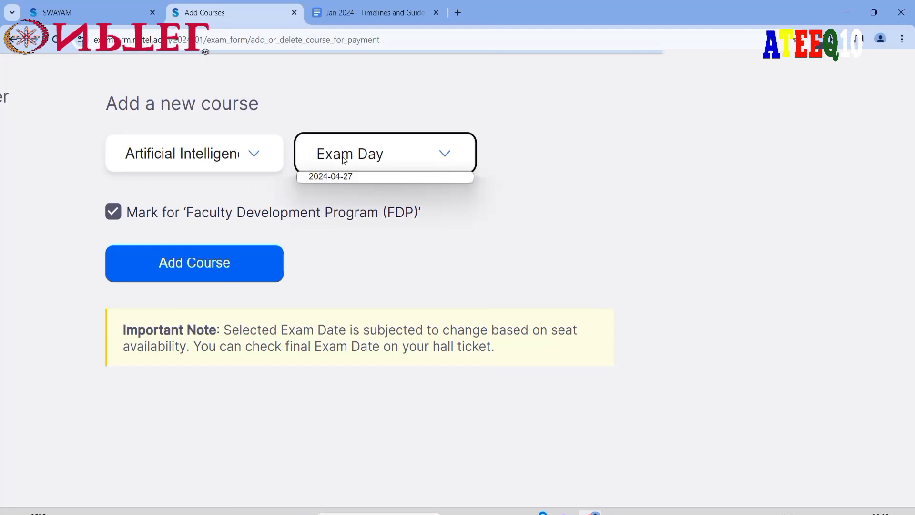
{"action": "left_click", "coordinate": [368, 184]}
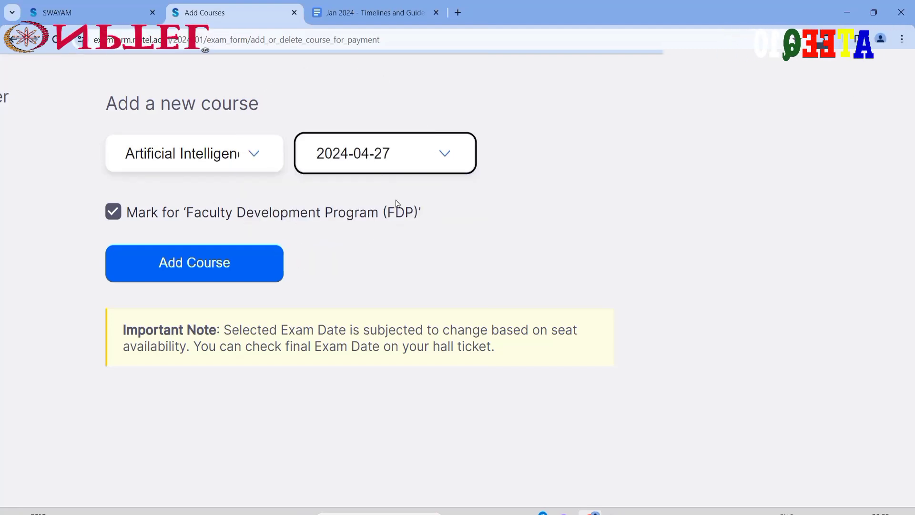
{"action": "scroll", "coordinate": [396, 204], "scroll_direction": "right", "scroll_amount": 1}
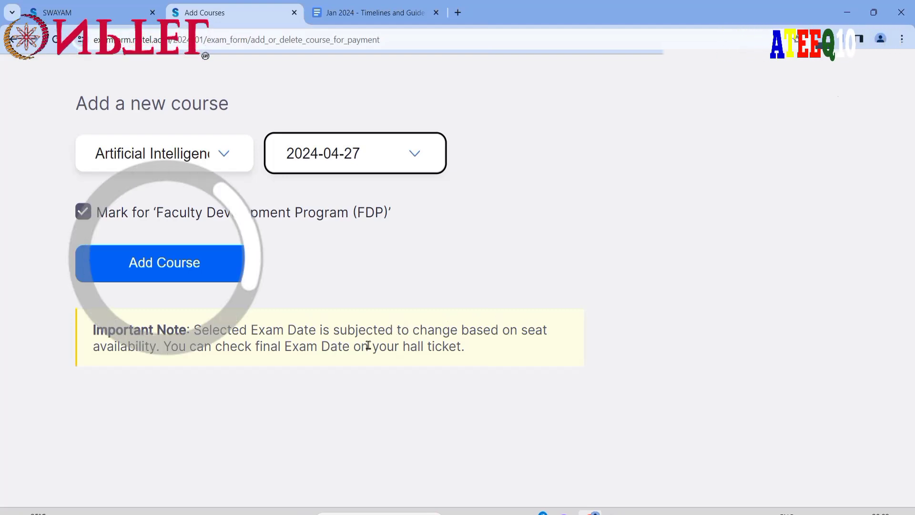
{"action": "left_click", "coordinate": [194, 271]}
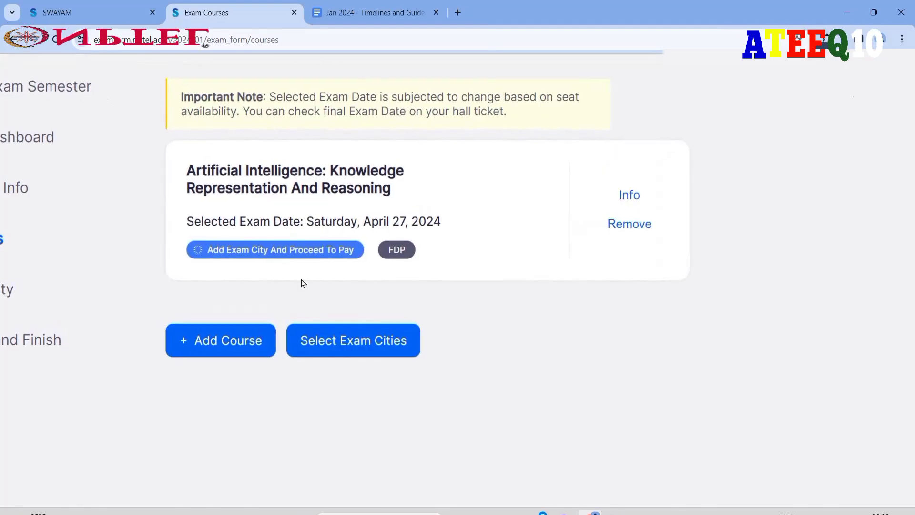
- Go from the added AI course card to the Select Exam Cities page
{"action": "scroll", "coordinate": [303, 283], "scroll_direction": "right", "scroll_amount": 3}
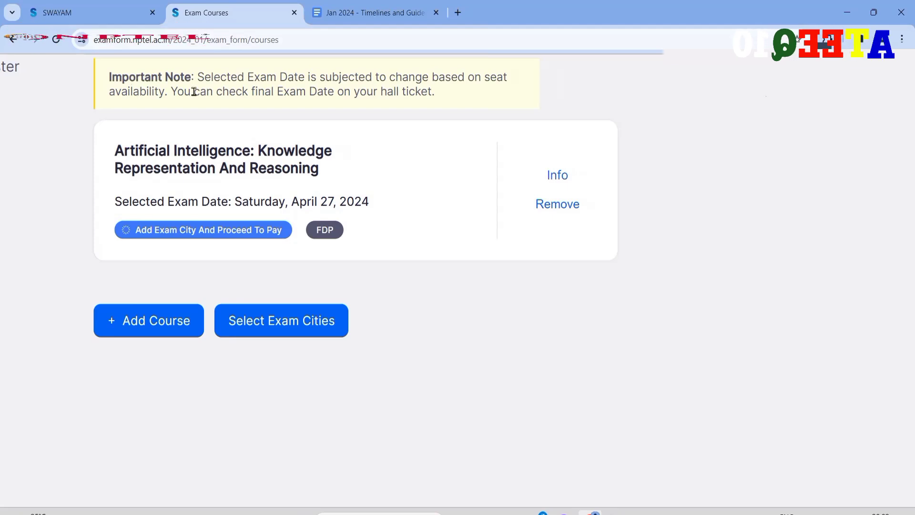
{"action": "scroll", "coordinate": [194, 91], "scroll_direction": "right", "scroll_amount": 2}
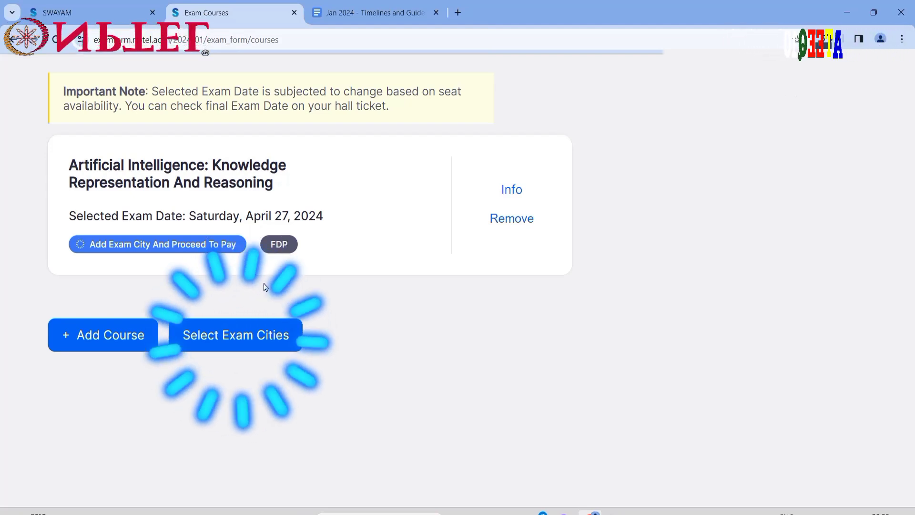
{"action": "left_click", "coordinate": [218, 333]}
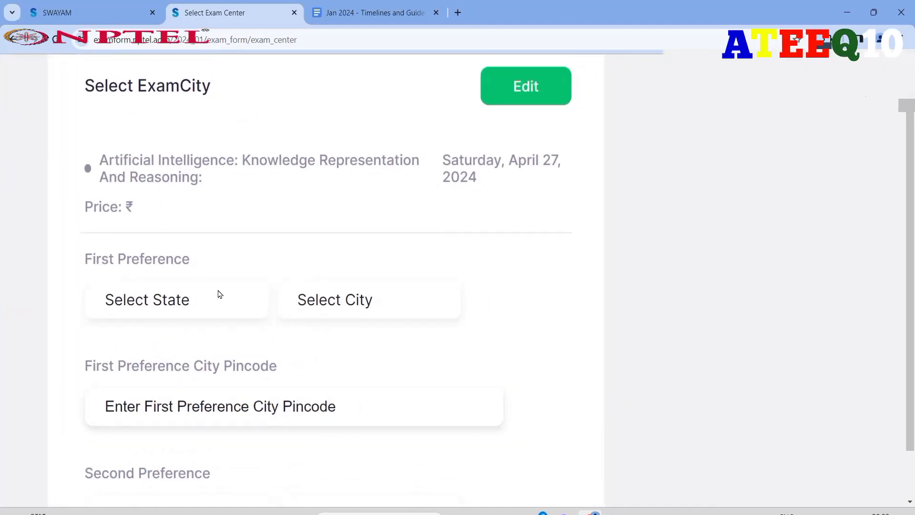
- Edit the preferences and set the first exam city to Andhra Pradesh, Kadapa, entering its pincode
{"action": "scroll", "coordinate": [196, 299], "scroll_direction": "down", "scroll_amount": 5}
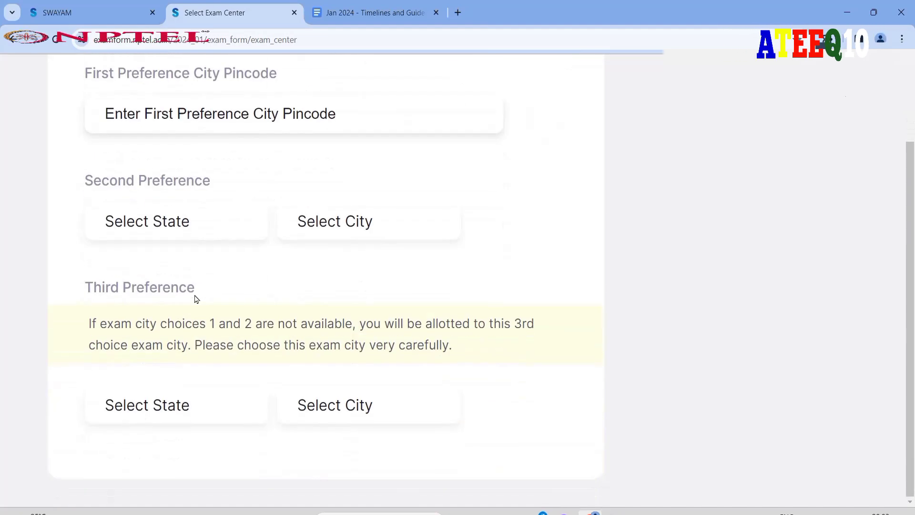
{"action": "scroll", "coordinate": [196, 299], "scroll_direction": "up", "scroll_amount": 4}
{"action": "scroll", "coordinate": [196, 299], "scroll_direction": "up", "scroll_amount": 5}
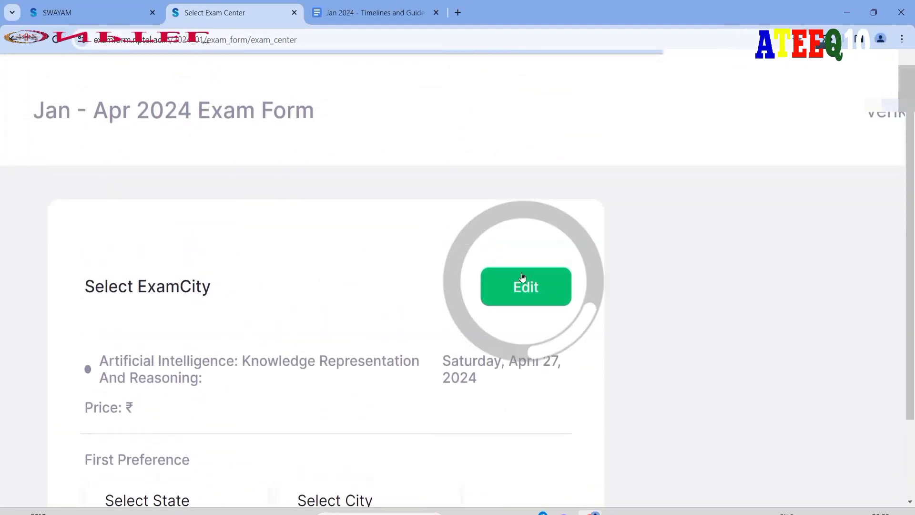
{"action": "left_click", "coordinate": [520, 276]}
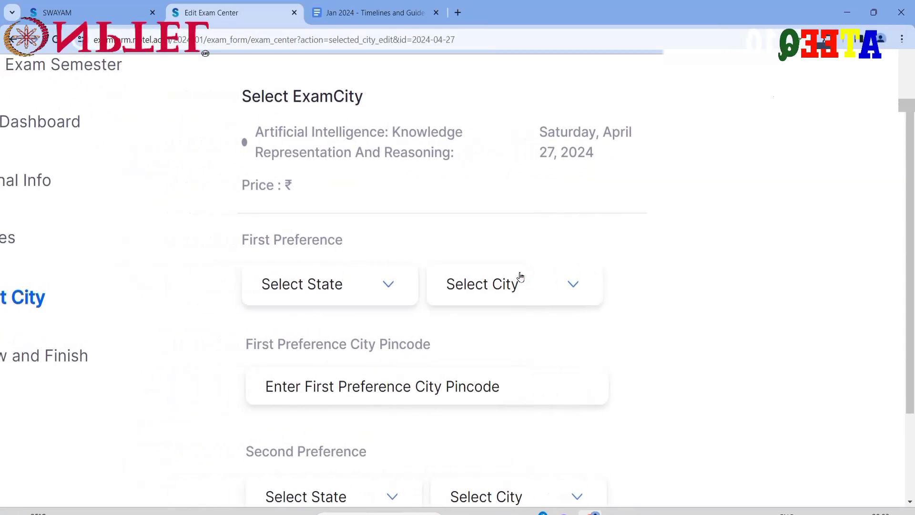
{"action": "left_click", "coordinate": [303, 284]}
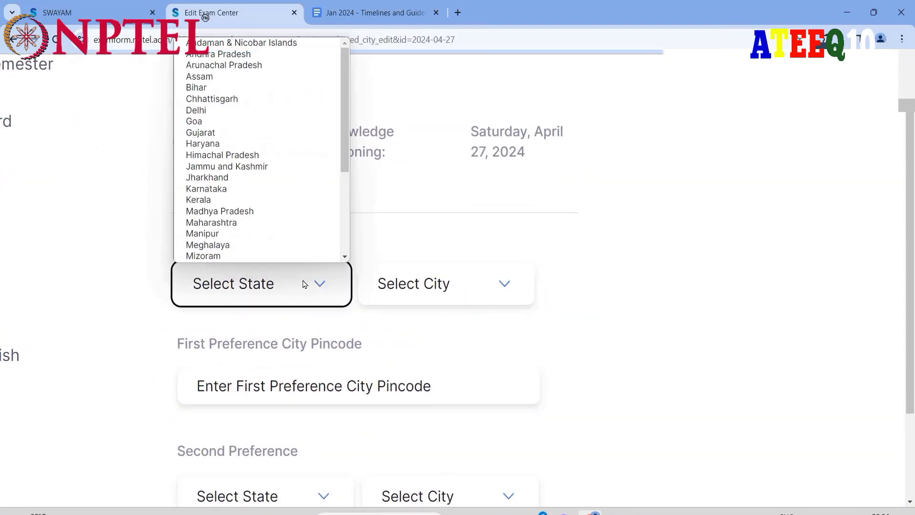
{"action": "left_click", "coordinate": [248, 54]}
{"action": "left_click", "coordinate": [432, 279]}
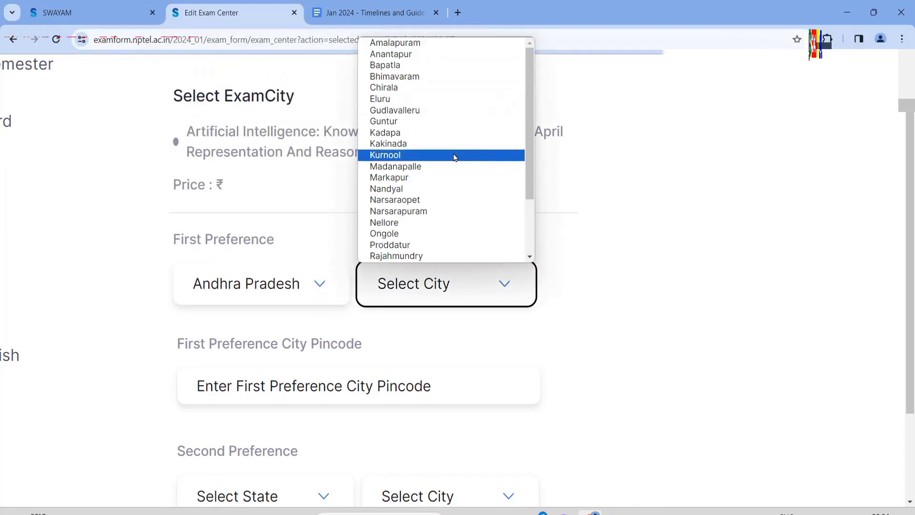
{"action": "left_click", "coordinate": [426, 132]}
{"action": "scroll", "coordinate": [405, 277], "scroll_direction": "down", "scroll_amount": 2}
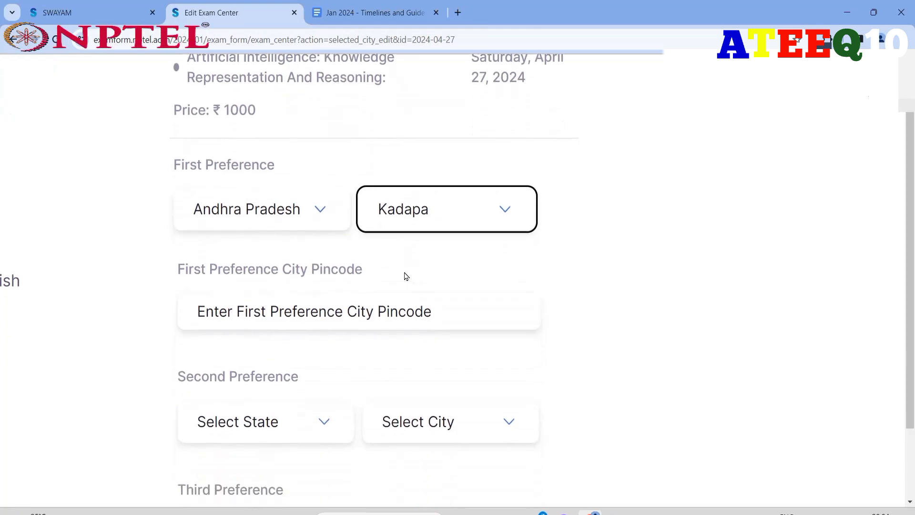
{"action": "left_click", "coordinate": [341, 307]}
{"action": "type", "text": "516002"}
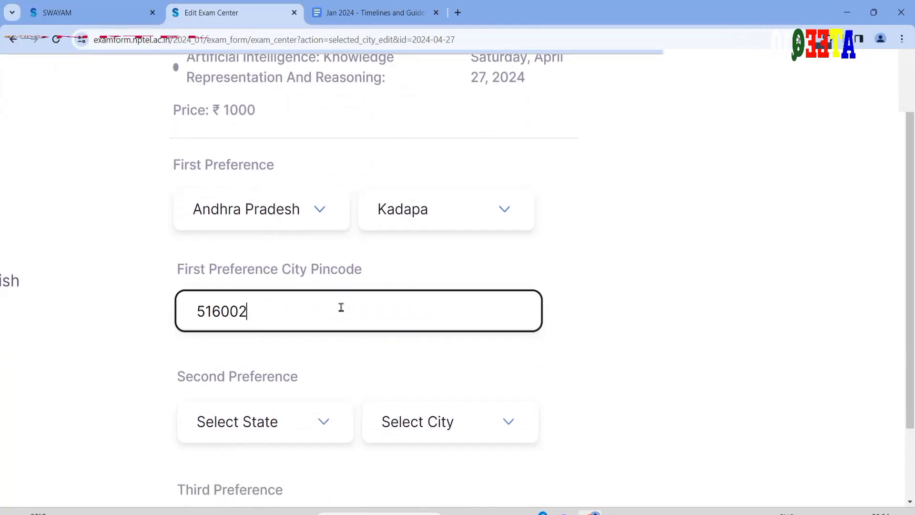
- Set second and third preferences to Andhra Pradesh, Kadapa, save, and dismiss the duplicate warning
{"action": "scroll", "coordinate": [341, 307], "scroll_direction": "down", "scroll_amount": 3}
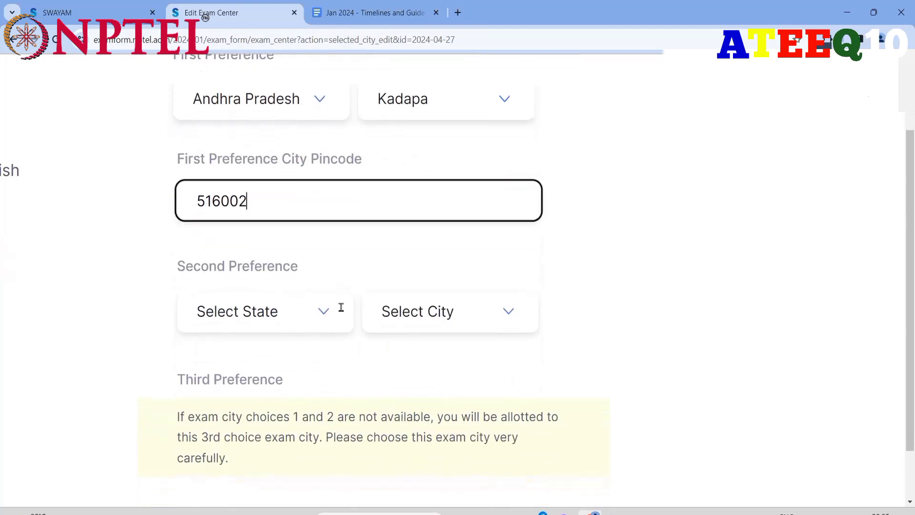
{"action": "left_click", "coordinate": [314, 321]}
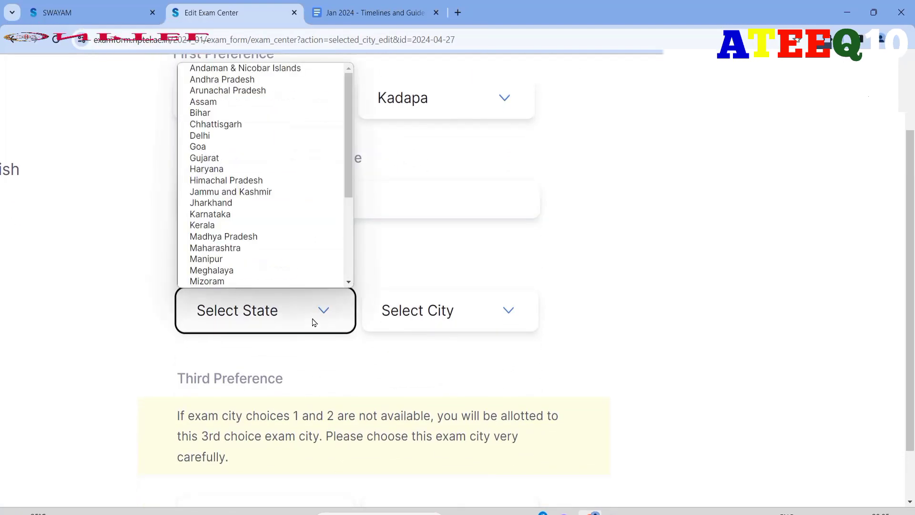
{"action": "left_click", "coordinate": [285, 80]}
{"action": "left_click", "coordinate": [410, 315]}
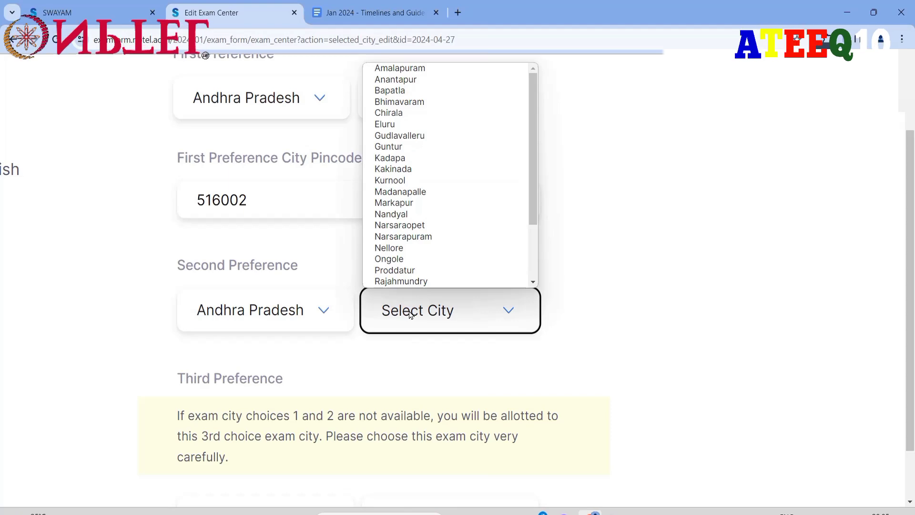
{"action": "left_click", "coordinate": [418, 161]}
{"action": "scroll", "coordinate": [560, 266], "scroll_direction": "down", "scroll_amount": 3}
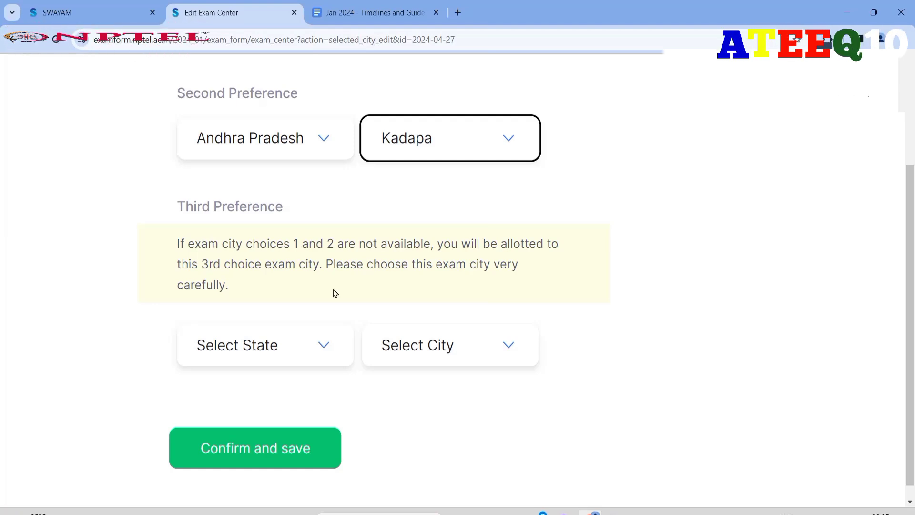
{"action": "left_click", "coordinate": [296, 339]}
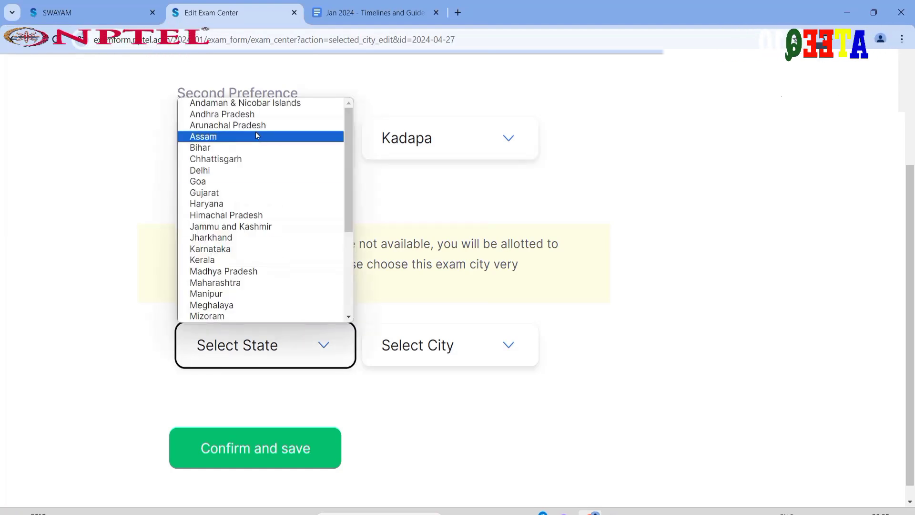
{"action": "left_click", "coordinate": [258, 116]}
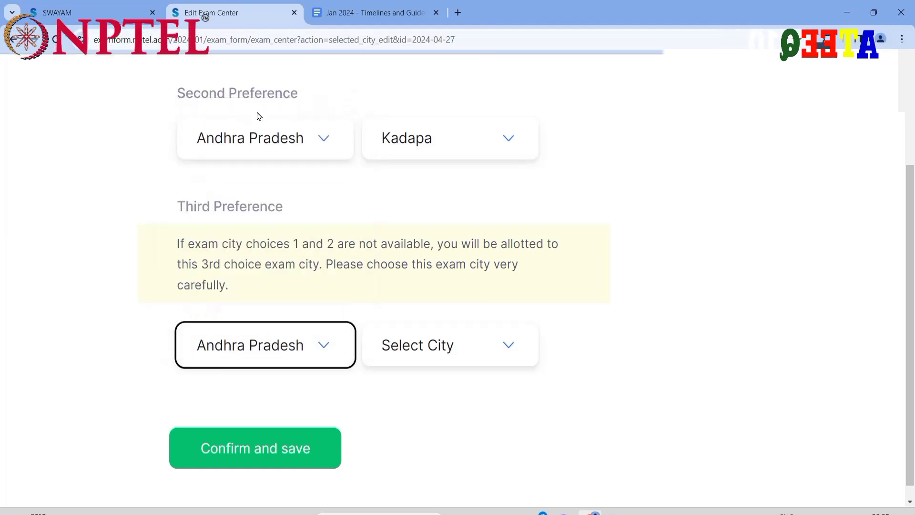
{"action": "left_click", "coordinate": [412, 348]}
{"action": "left_click", "coordinate": [395, 394]}
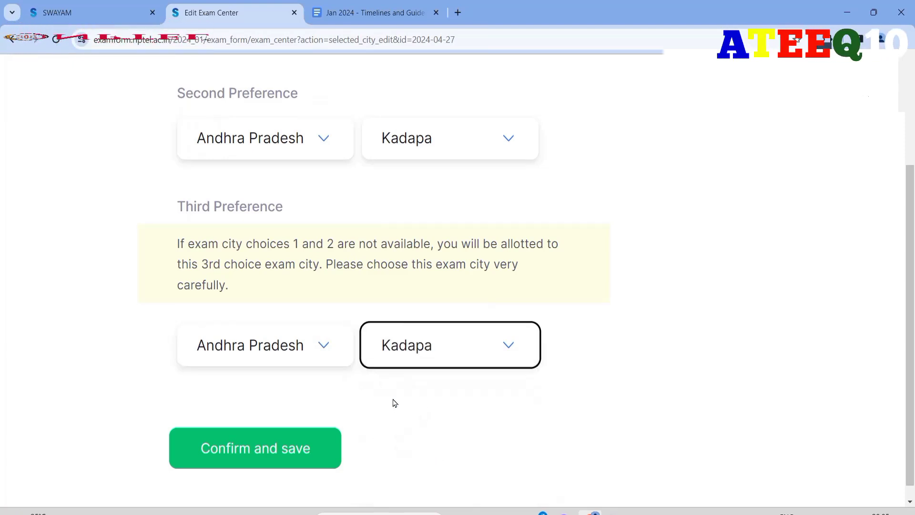
{"action": "left_click", "coordinate": [299, 443]}
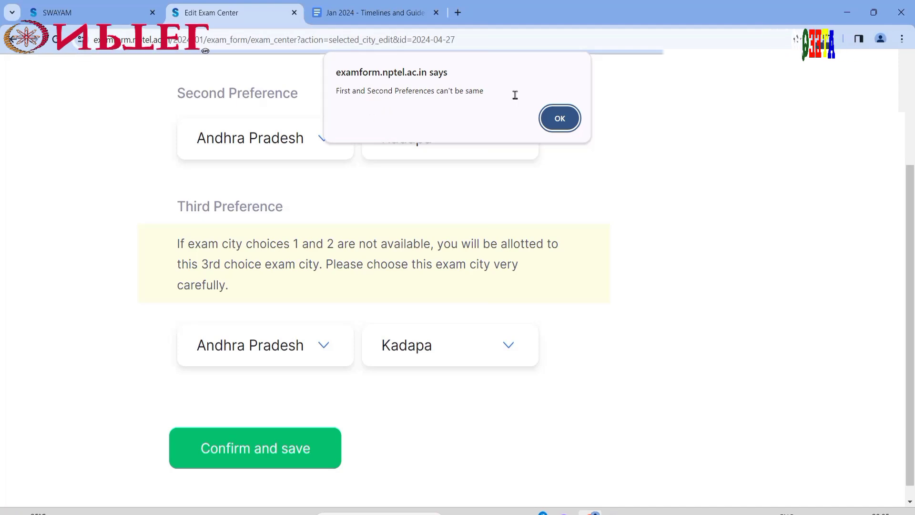
{"action": "left_click", "coordinate": [560, 119]}
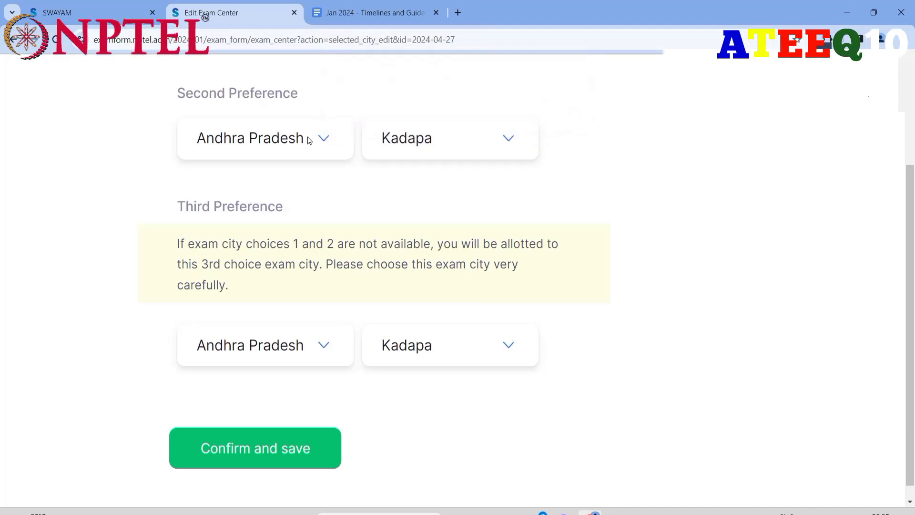
- Change the second-preference city to Proddatur and save the three city choices
{"action": "left_click", "coordinate": [386, 131]}
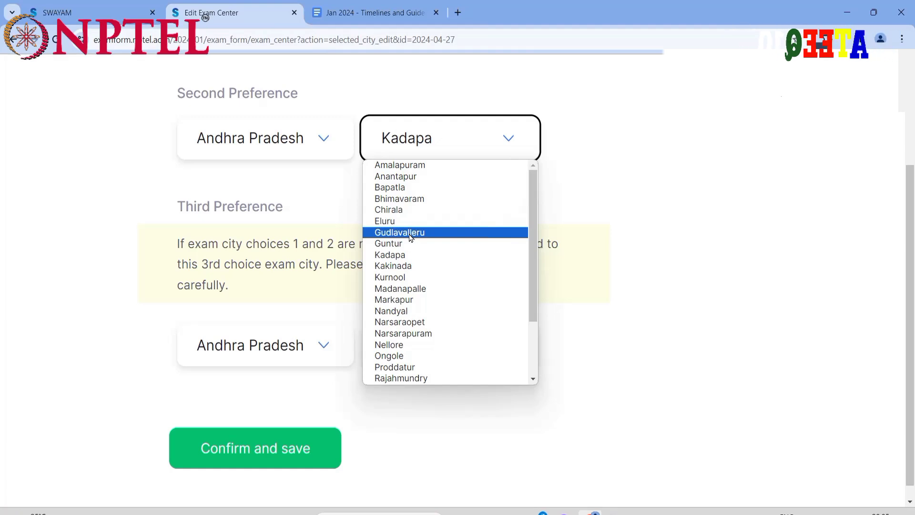
{"action": "scroll", "coordinate": [411, 238], "scroll_direction": "down", "scroll_amount": 2}
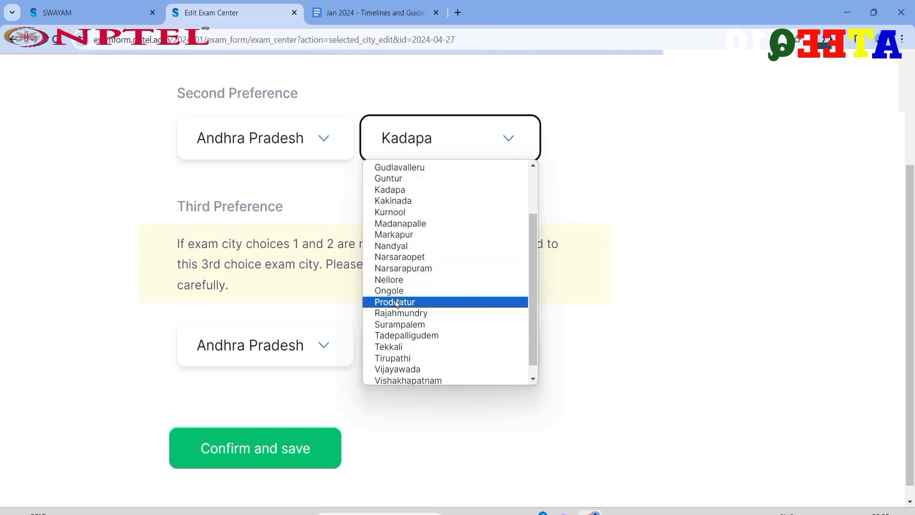
{"action": "scroll", "coordinate": [397, 304], "scroll_direction": "down", "scroll_amount": 1}
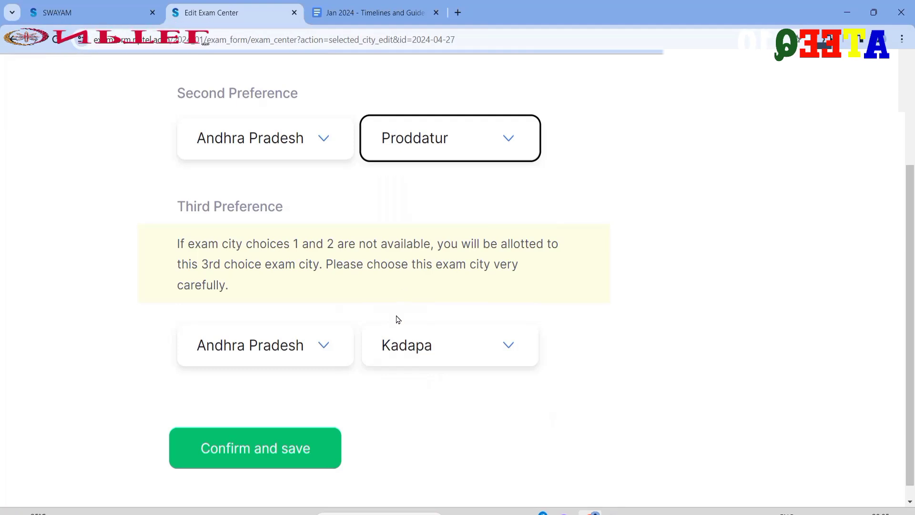
{"action": "left_click", "coordinate": [278, 438]}
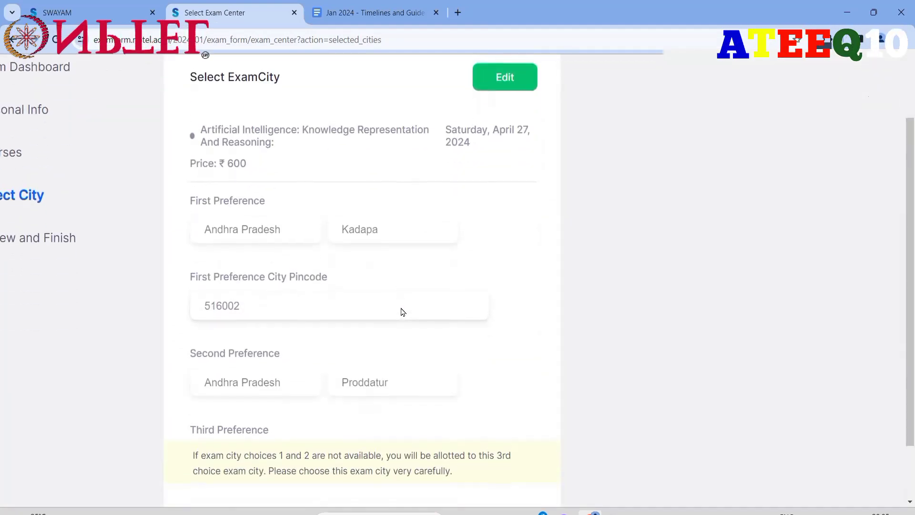
{"action": "scroll", "coordinate": [408, 191], "scroll_direction": "down", "scroll_amount": 3}
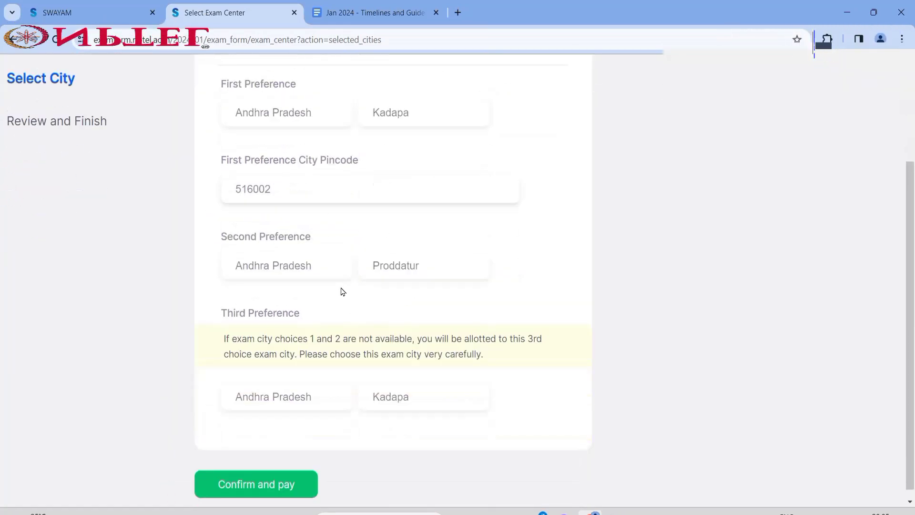
- Confirm the cities and review the ₹600 fee breakdown, including Course Amount and Category Discount
{"action": "left_click", "coordinate": [253, 459]}
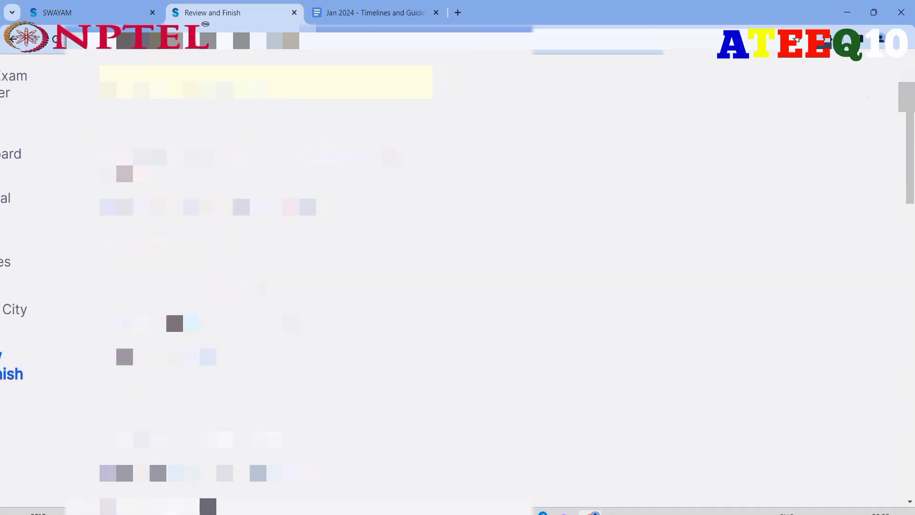
{"action": "scroll", "coordinate": [267, 286], "scroll_direction": "down", "scroll_amount": 8}
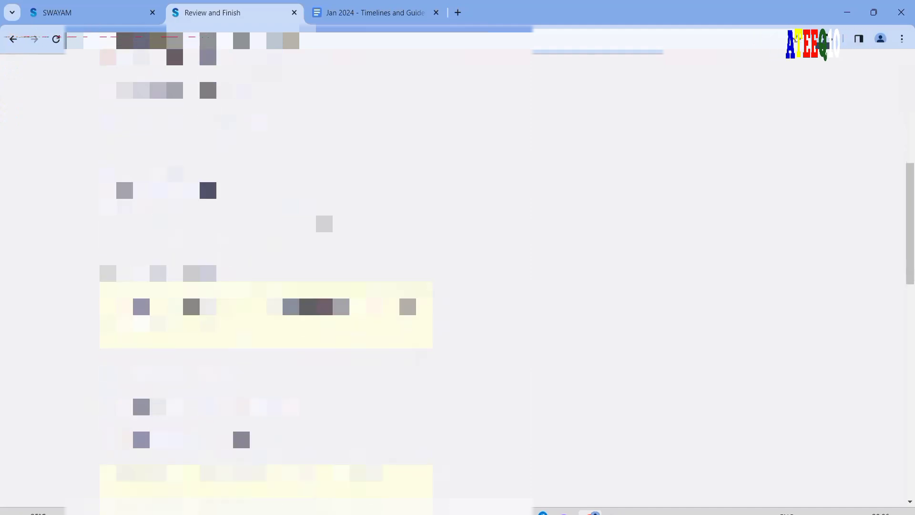
{"action": "scroll", "coordinate": [267, 286], "scroll_direction": "down", "scroll_amount": 10}
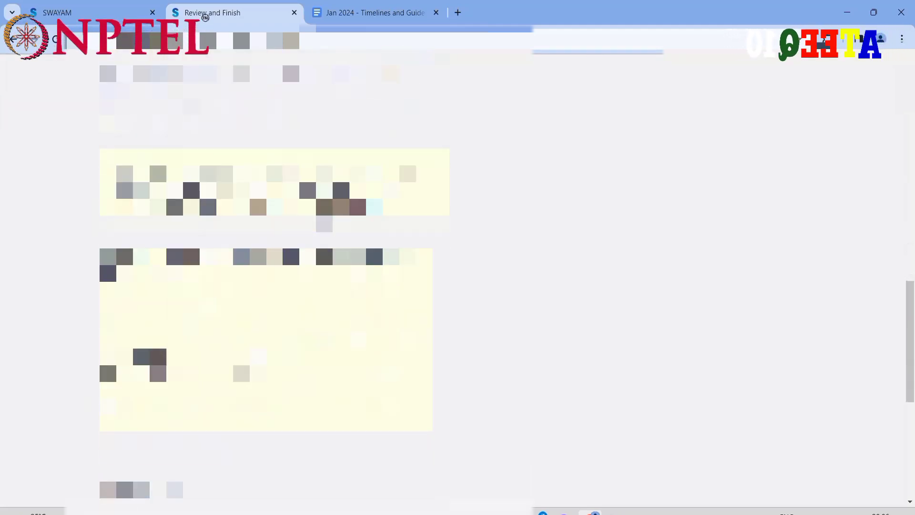
{"action": "scroll", "coordinate": [277, 196], "scroll_direction": "down", "scroll_amount": 5}
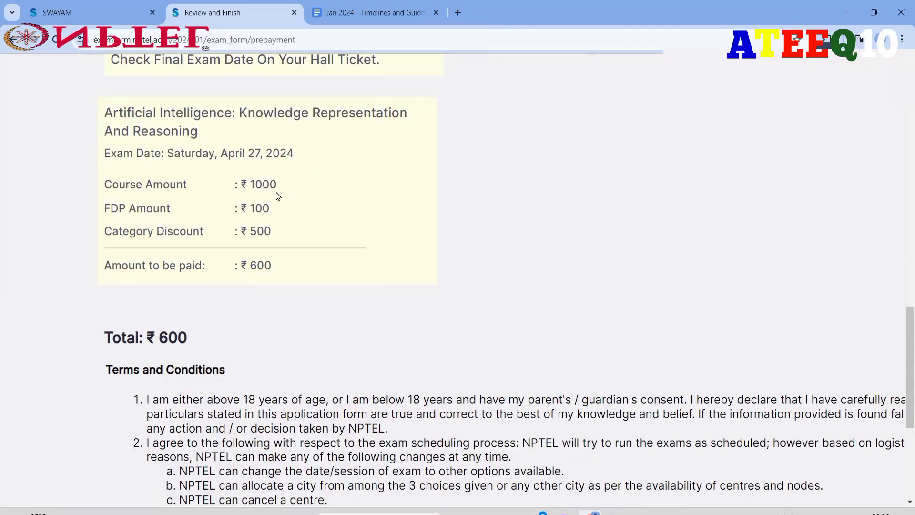
{"action": "double_click", "coordinate": [167, 185]}
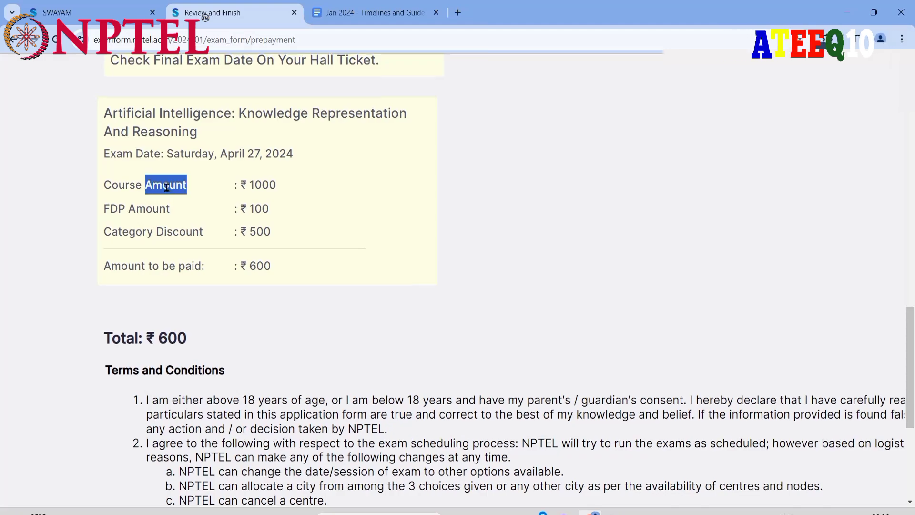
{"action": "double_click", "coordinate": [174, 231]}
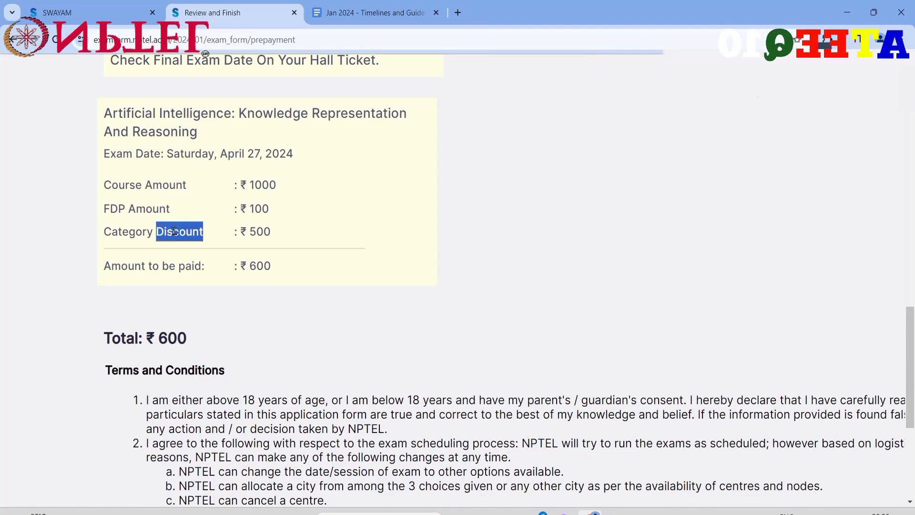
{"action": "scroll", "coordinate": [303, 265], "scroll_direction": "down", "scroll_amount": 2}
{"action": "scroll", "coordinate": [305, 270], "scroll_direction": "down", "scroll_amount": 6}
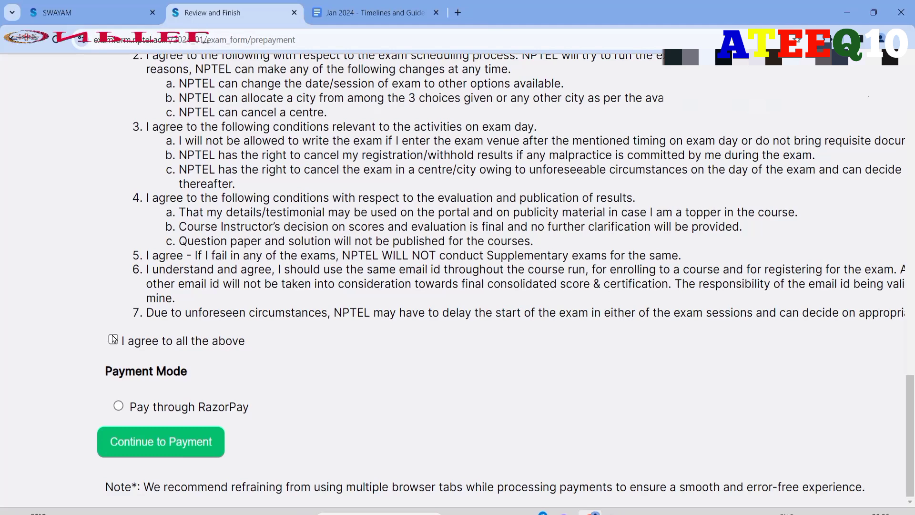
- Accept all the terms and select Pay through RazorPay as the payment mode
{"action": "left_click", "coordinate": [113, 339]}
{"action": "left_click", "coordinate": [118, 405]}
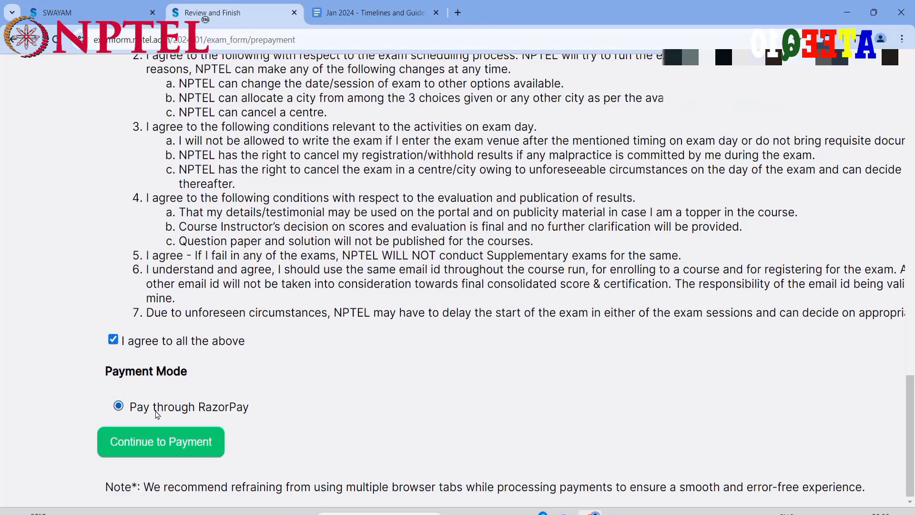
{"action": "scroll", "coordinate": [260, 357], "scroll_direction": "right", "scroll_amount": 2}
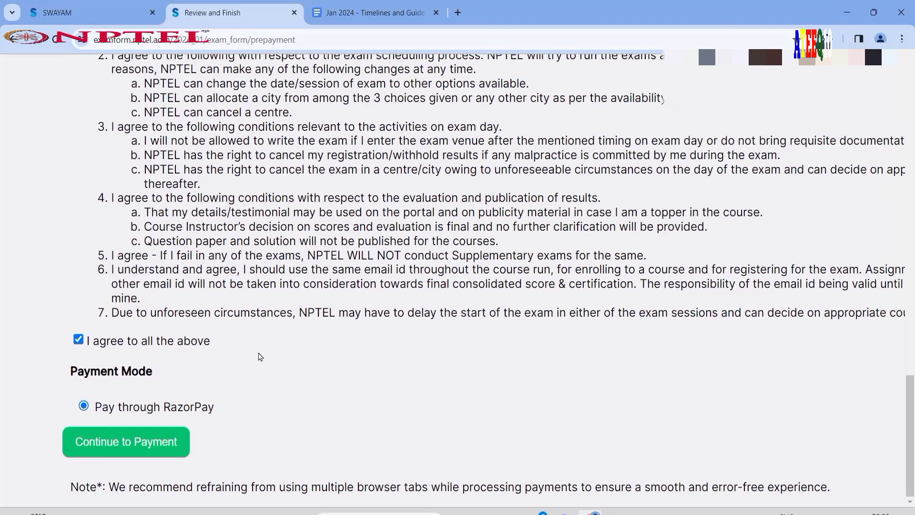
{"action": "scroll", "coordinate": [261, 356], "scroll_direction": "right", "scroll_amount": 6}
{"action": "scroll", "coordinate": [260, 356], "scroll_direction": "left", "scroll_amount": 5}
- Pay the ₹600 exam fee by UPI QR code, accepting the ₹603.54 total
{"action": "left_click", "coordinate": [135, 443]}
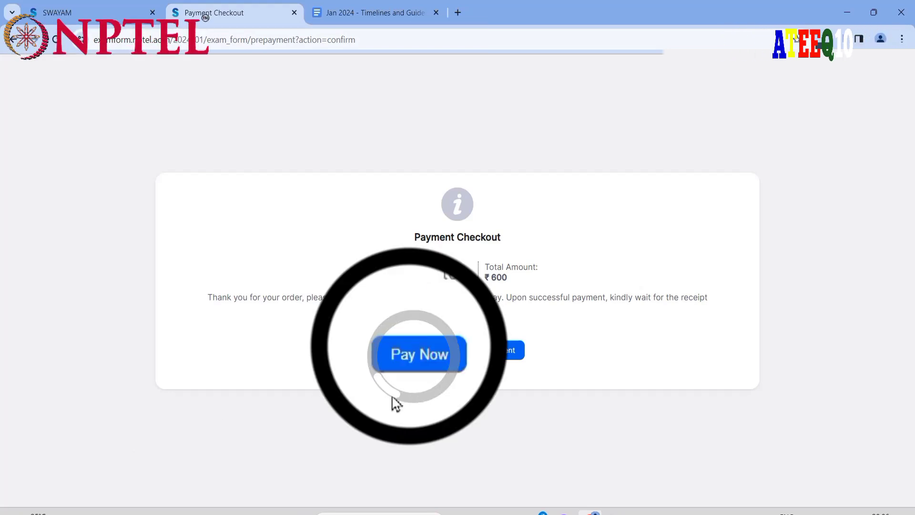
{"action": "left_click", "coordinate": [424, 350]}
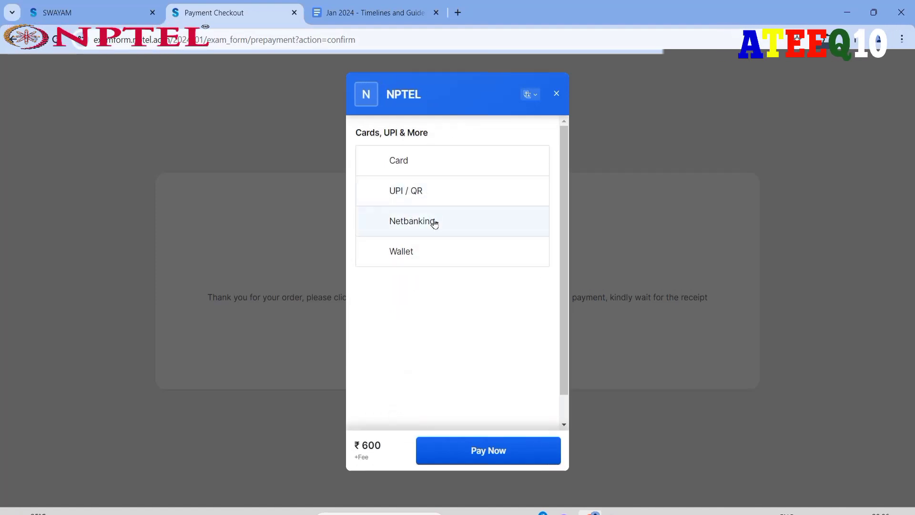
{"action": "left_click", "coordinate": [440, 189]}
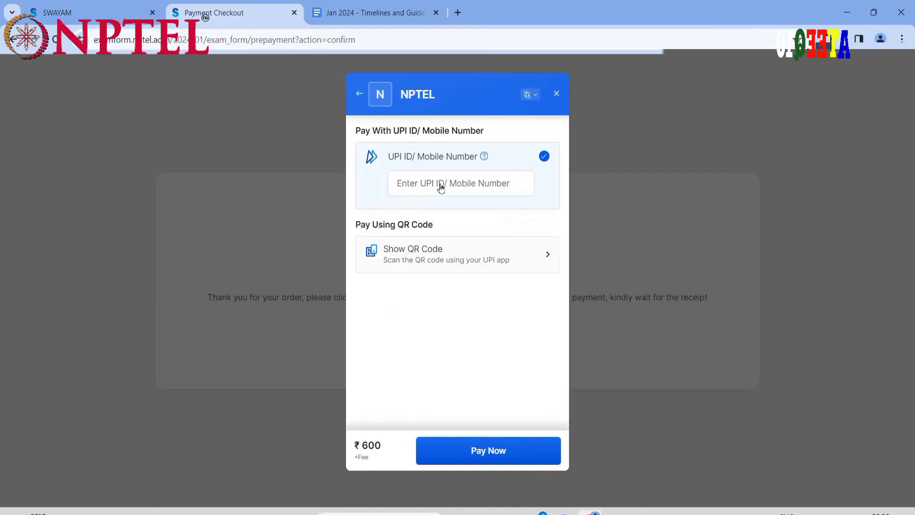
{"action": "left_click", "coordinate": [416, 258]}
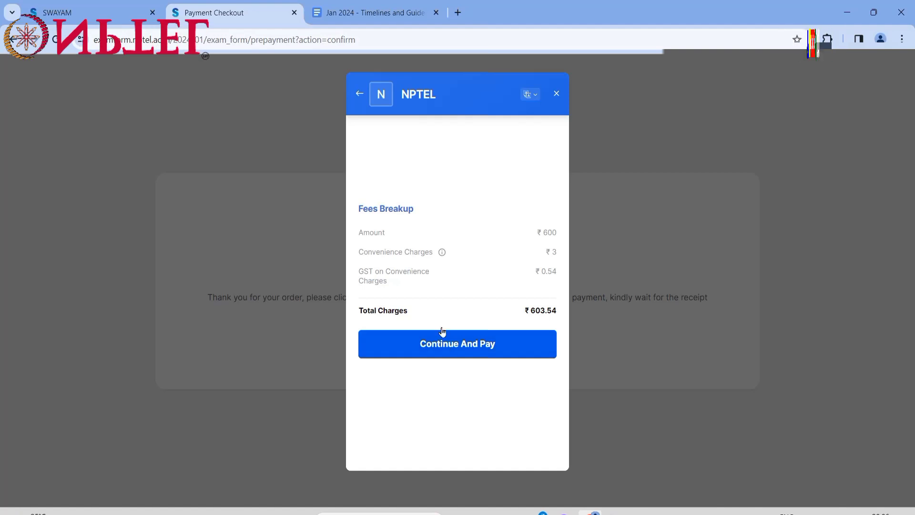
{"action": "left_click", "coordinate": [449, 344]}
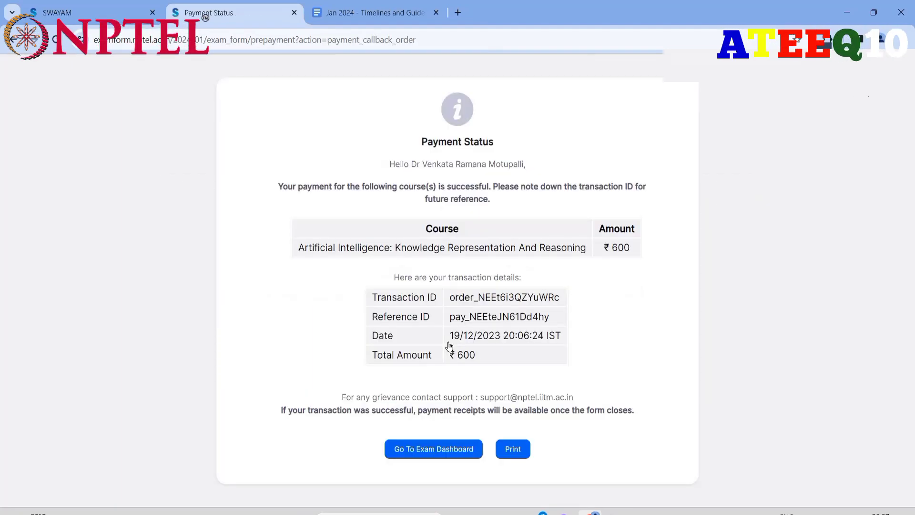
- Start printing the payment confirmation, cancel it, and zoom in on the AI course exam card
{"action": "left_click", "coordinate": [512, 449]}
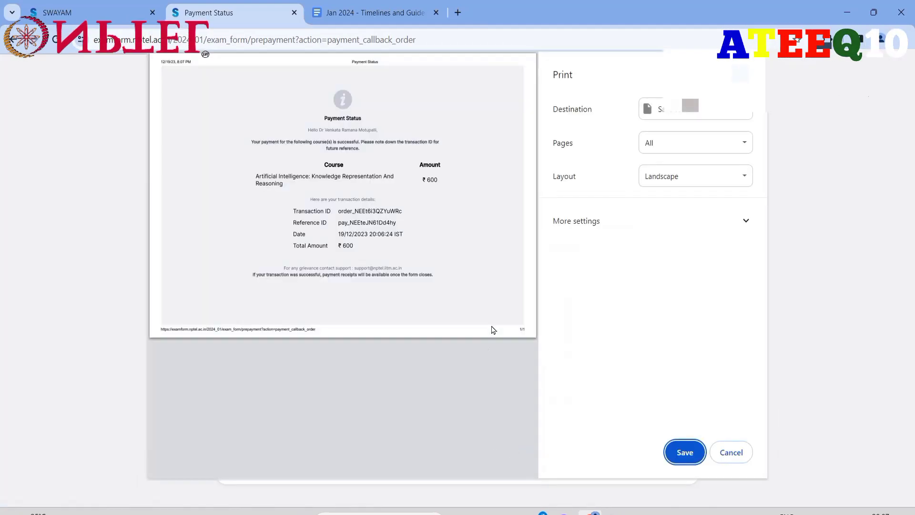
{"action": "key", "text": "Escape"}
{"action": "key", "text": "F5"}
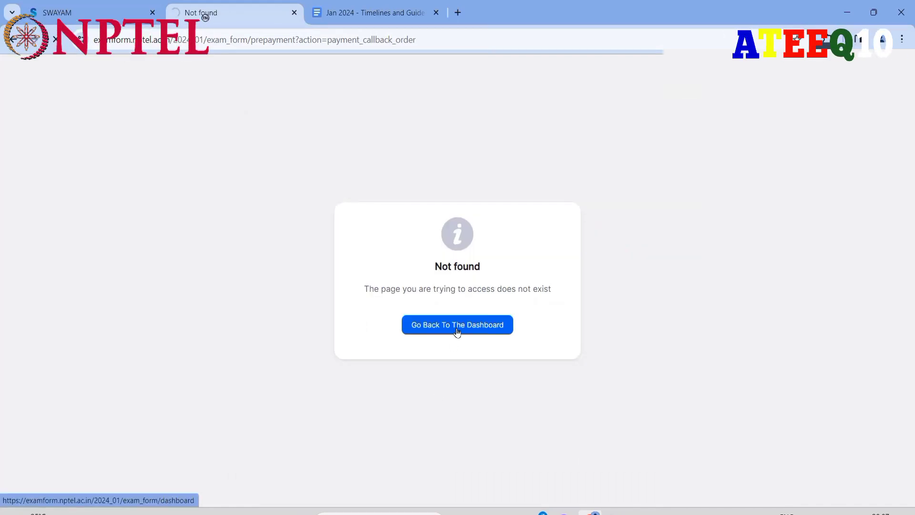
{"action": "scroll", "coordinate": [454, 333], "scroll_direction": "down", "scroll_amount": 10}
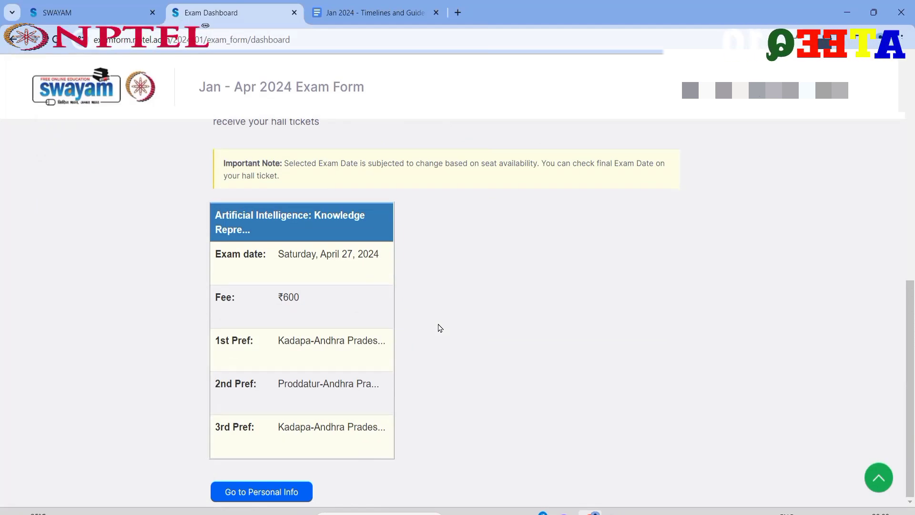
{"action": "key", "text": "ctrl+plus"}
{"action": "key", "text": "ctrl+plus"}
{"action": "scroll", "coordinate": [437, 327], "scroll_direction": "up", "scroll_amount": 1}
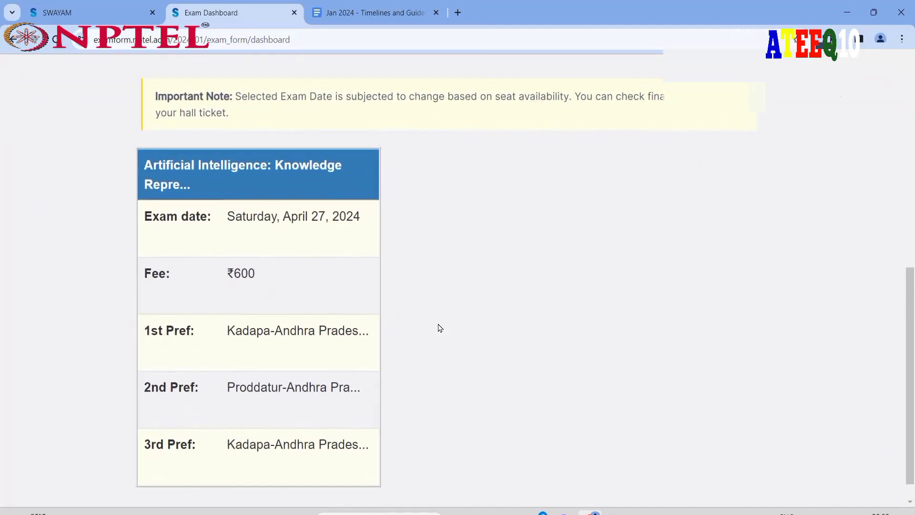
{"action": "scroll", "coordinate": [437, 326], "scroll_direction": "down", "scroll_amount": 1}
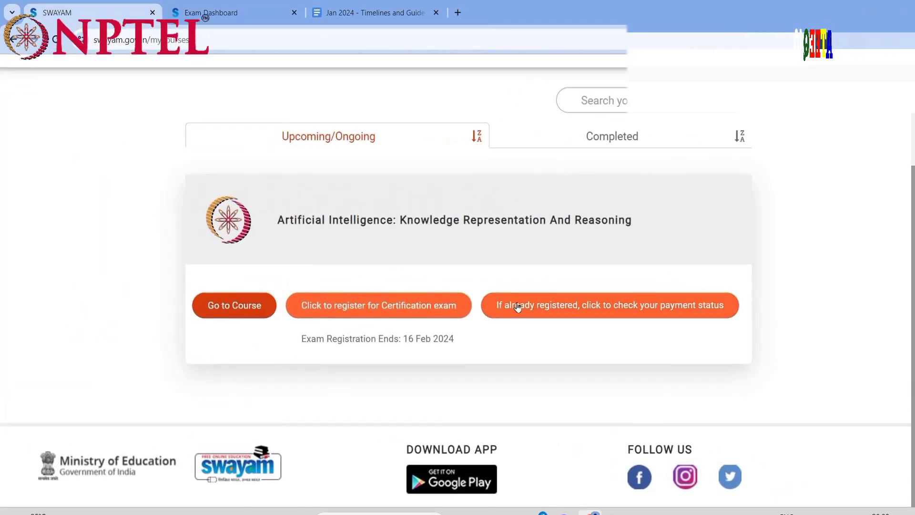
- Check the AI course's payment status from My Courses and the course page, confirming Payment Completed
{"action": "left_click", "coordinate": [517, 306]}
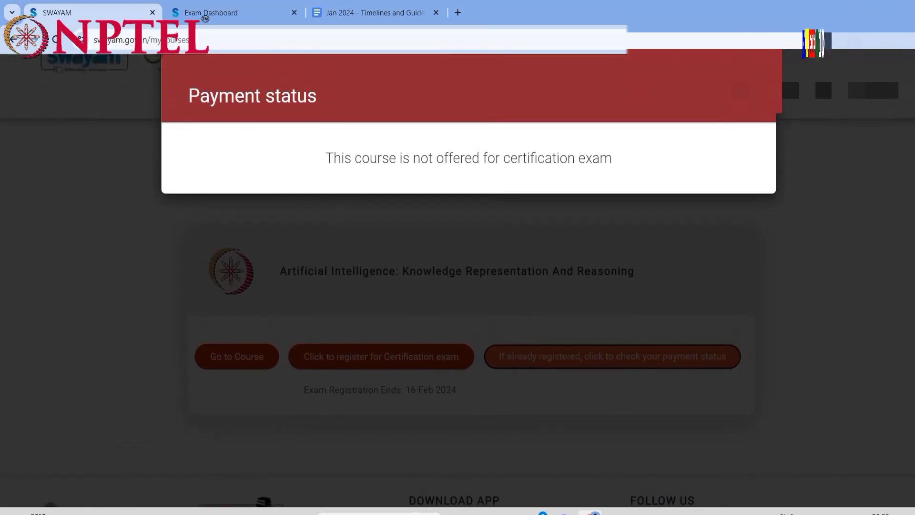
{"action": "key", "text": "Escape"}
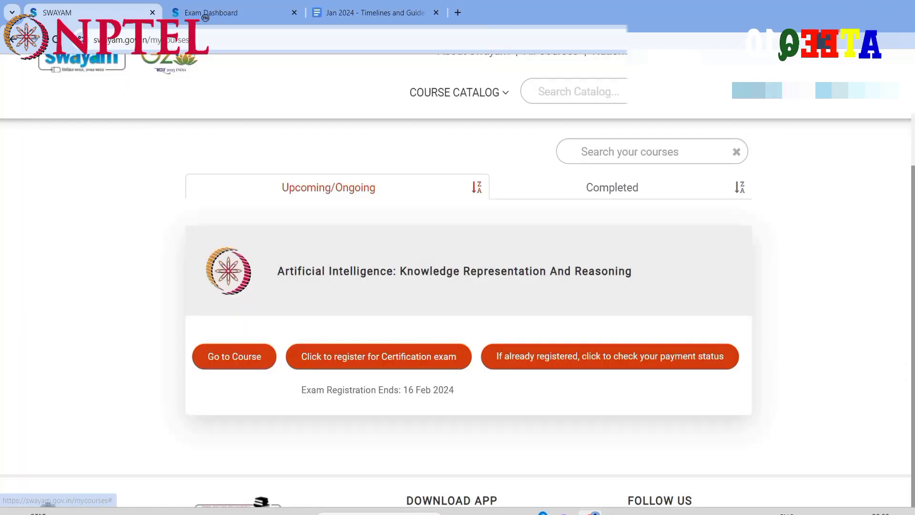
{"action": "left_click", "coordinate": [235, 357]}
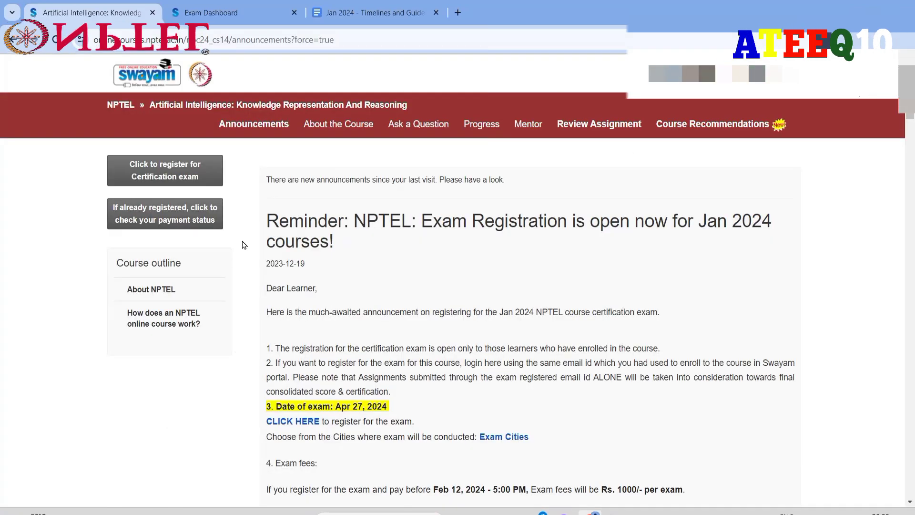
{"action": "left_click", "coordinate": [215, 218]}
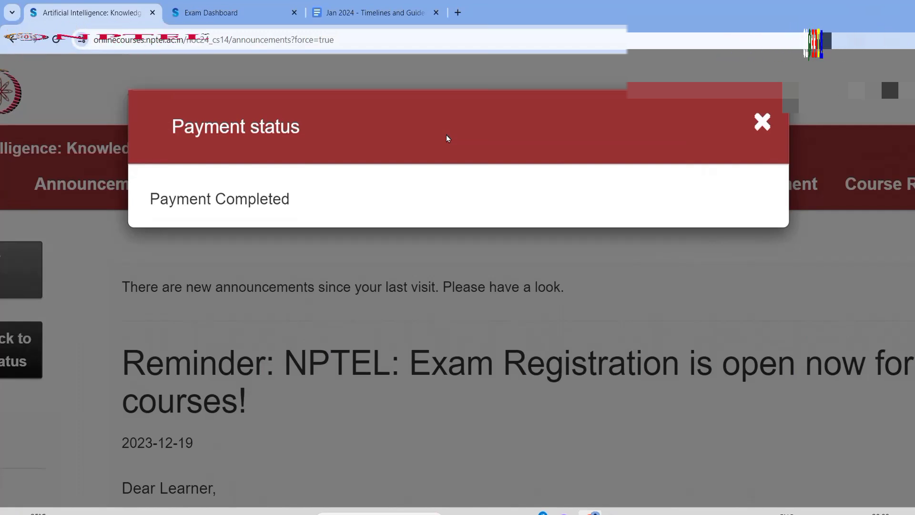
{"action": "left_click", "coordinate": [768, 127]}
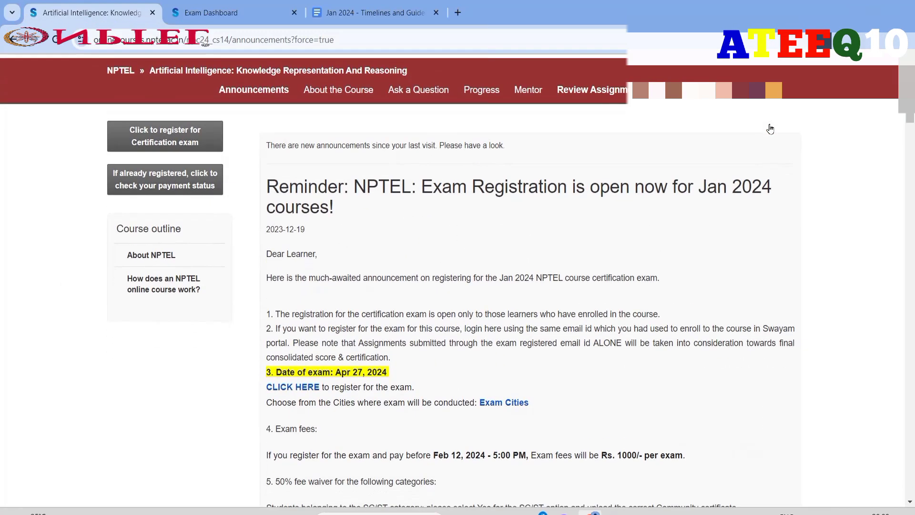